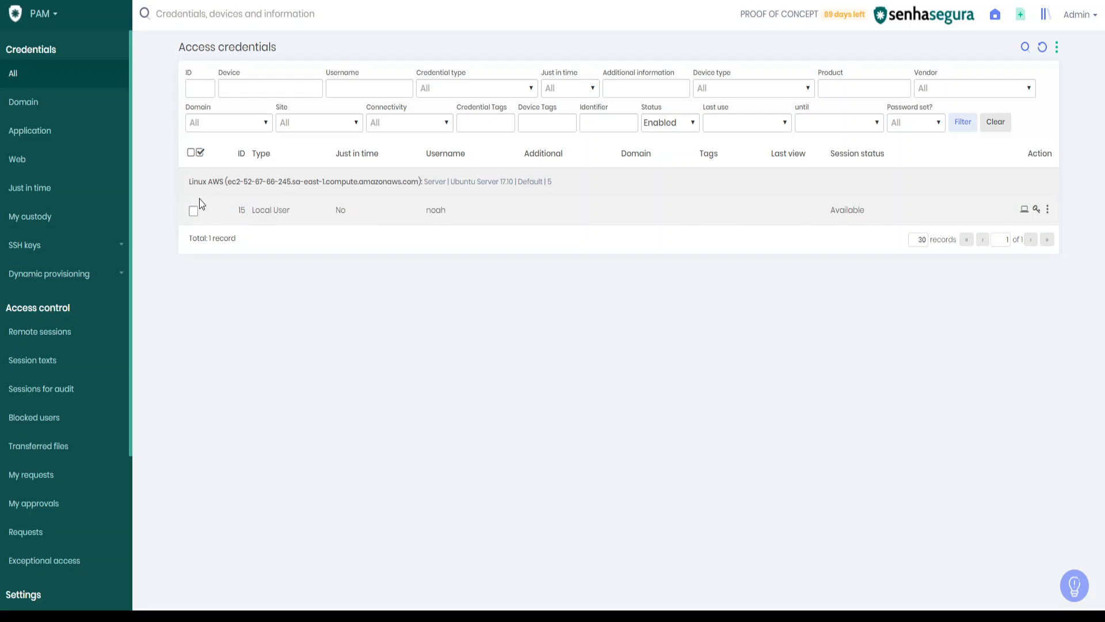
# - Open the form for registering a new credential from the list of all access credentials
pyautogui.click(65, 75)
pyautogui.click(1057, 46)
pyautogui.click(1043, 75)
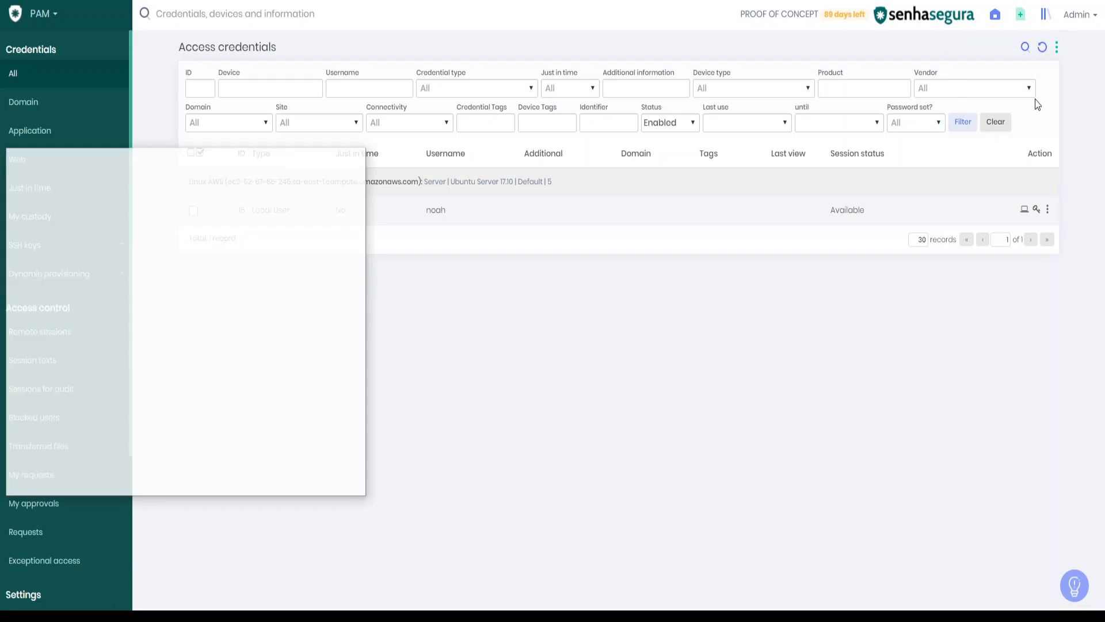
pyautogui.moveTo(133, 157); pyautogui.dragTo(534, 136)
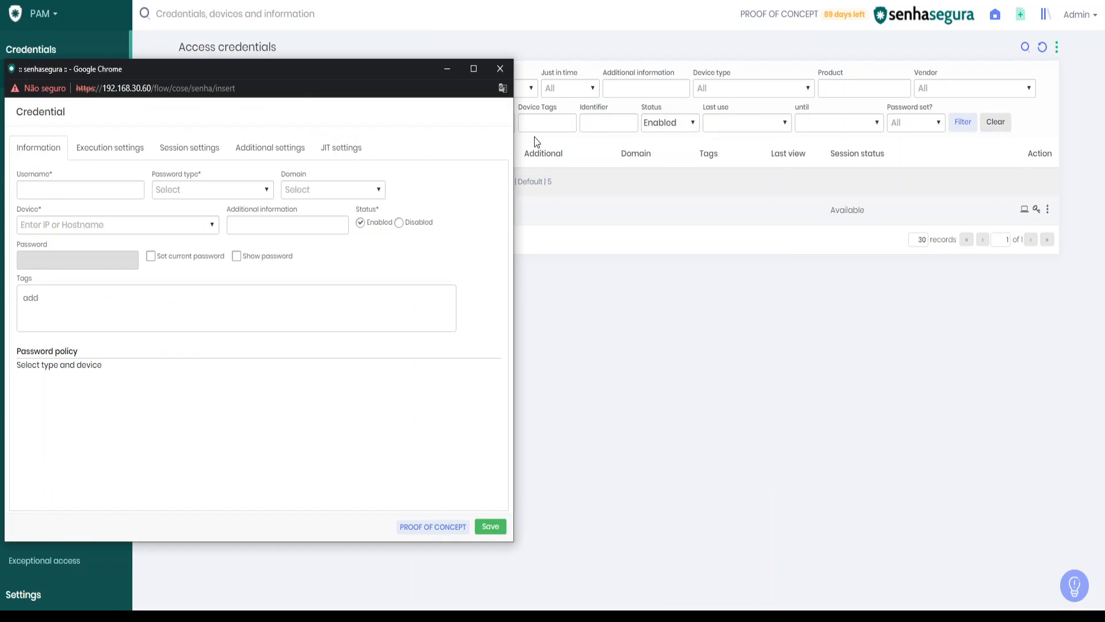
pyautogui.moveTo(399, 70); pyautogui.dragTo(577, 69)
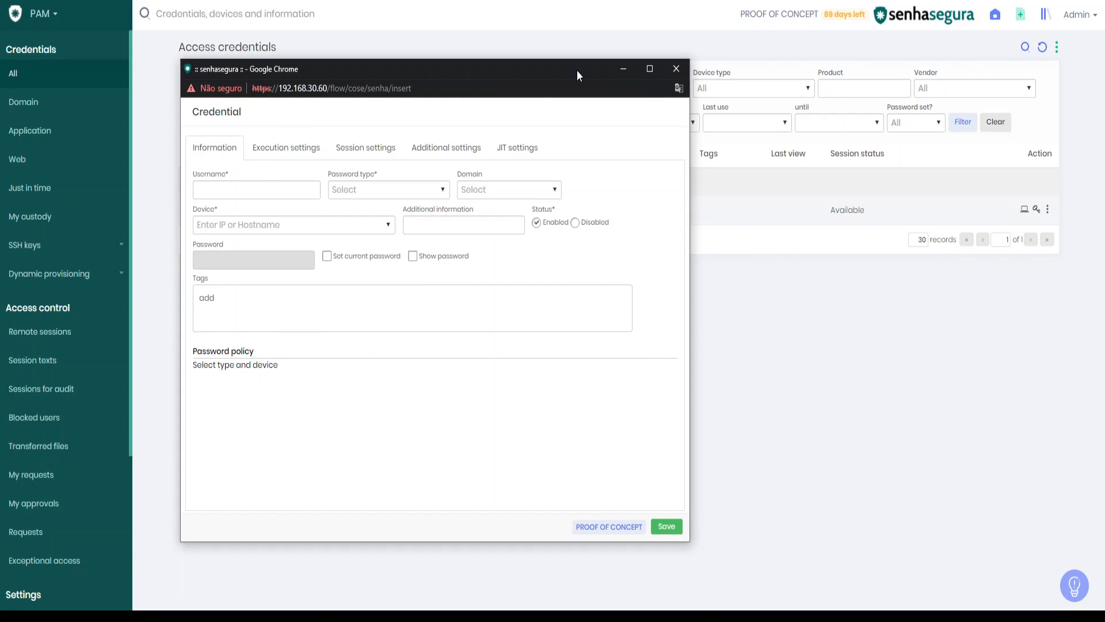
# - Enter JIT-LINUX as the new credential's username
pyautogui.click(259, 191)
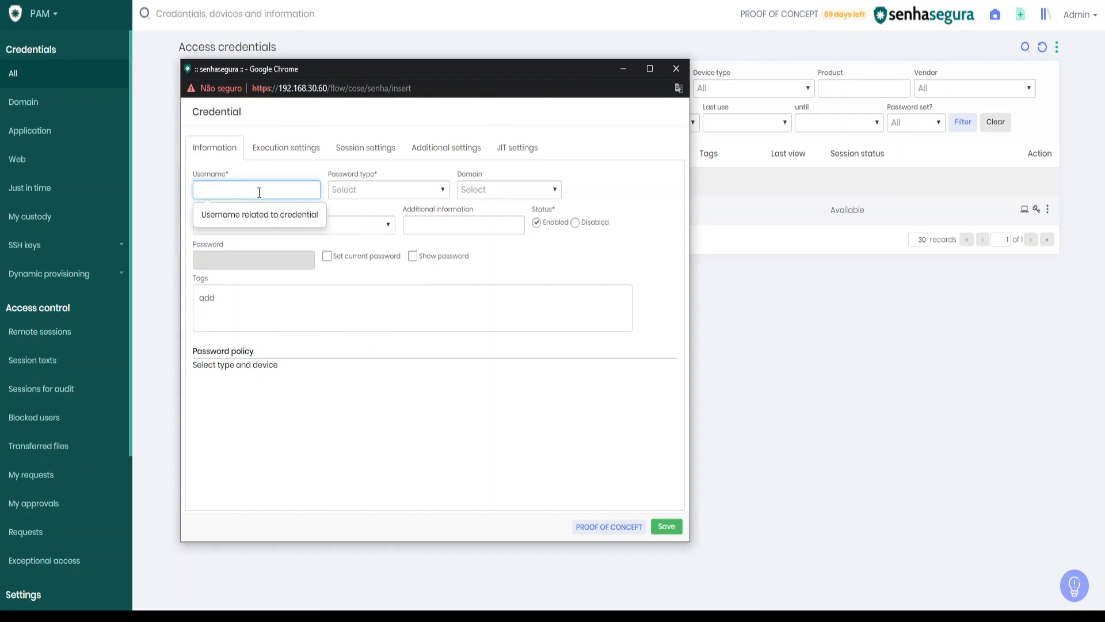
pyautogui.write('adad')
pyautogui.press('BackSpace')
pyautogui.press('BackSpace')
pyautogui.press('BackSpace')
pyautogui.press('BackSpace')
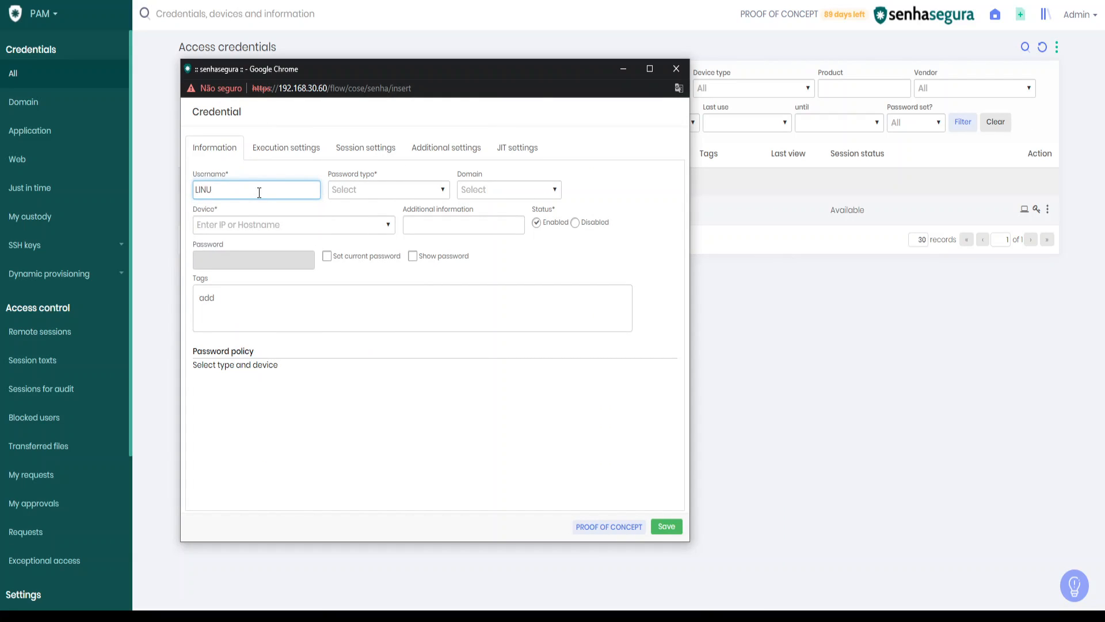
pyautogui.write('JIT-LINUX')
pyautogui.press('Tab')
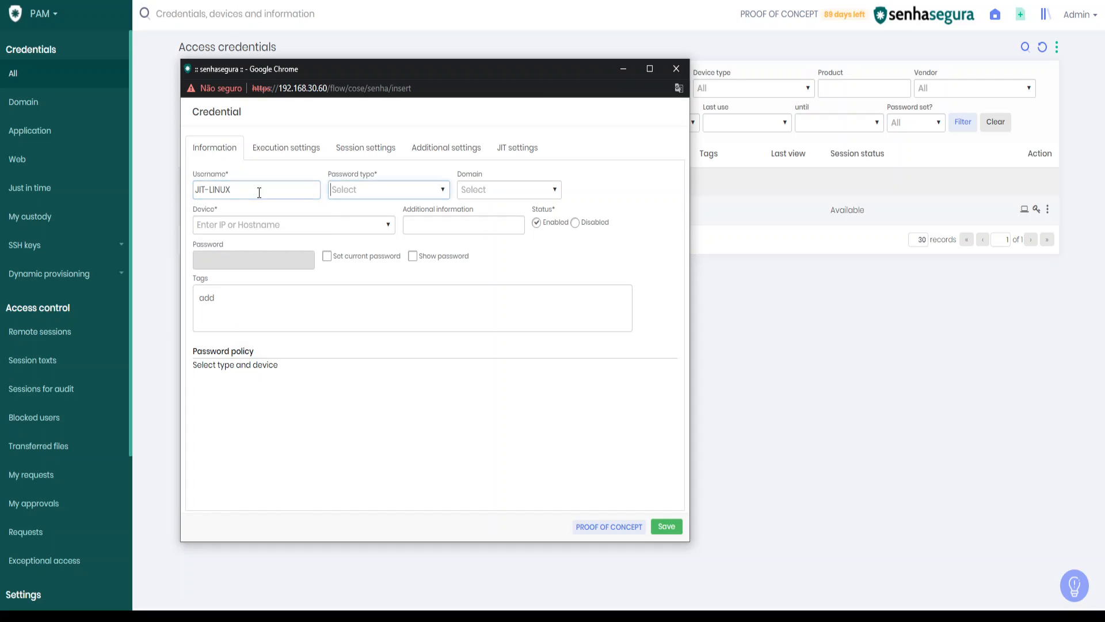
# - Set the credential's password type to Local User and assign it to the Linux AWS device
pyautogui.click(442, 190)
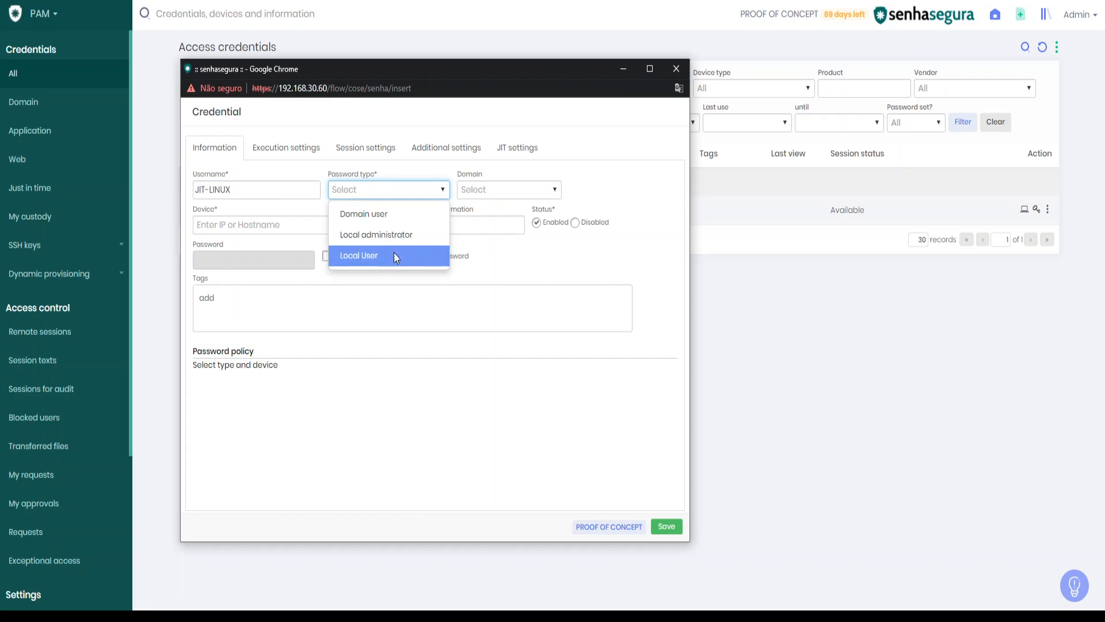
pyautogui.click(395, 254)
pyautogui.click(392, 227)
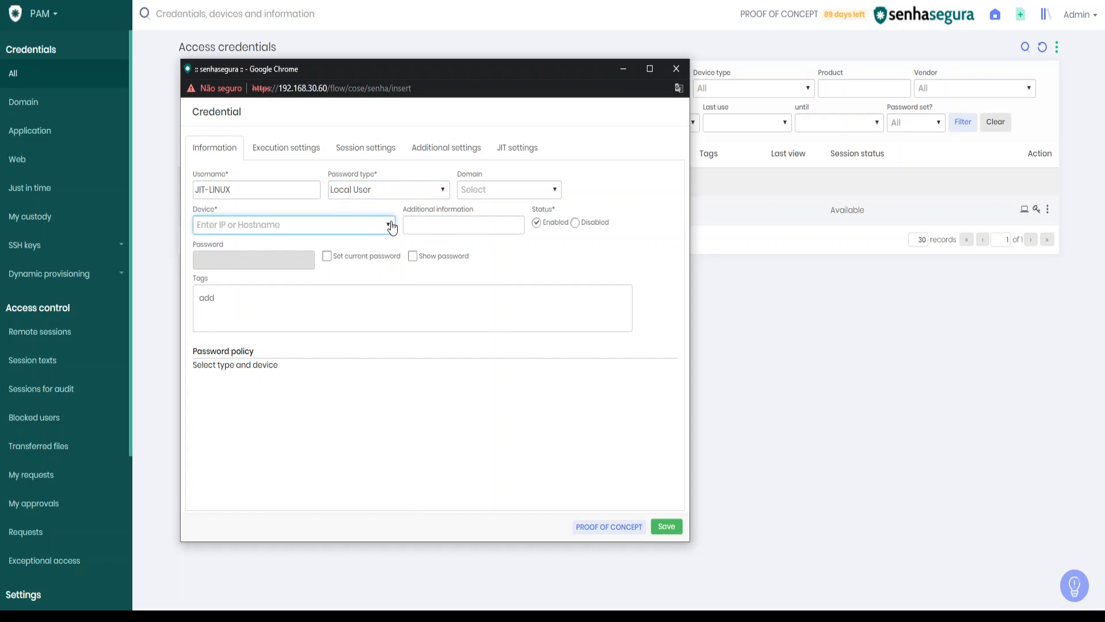
pyautogui.click(220, 259)
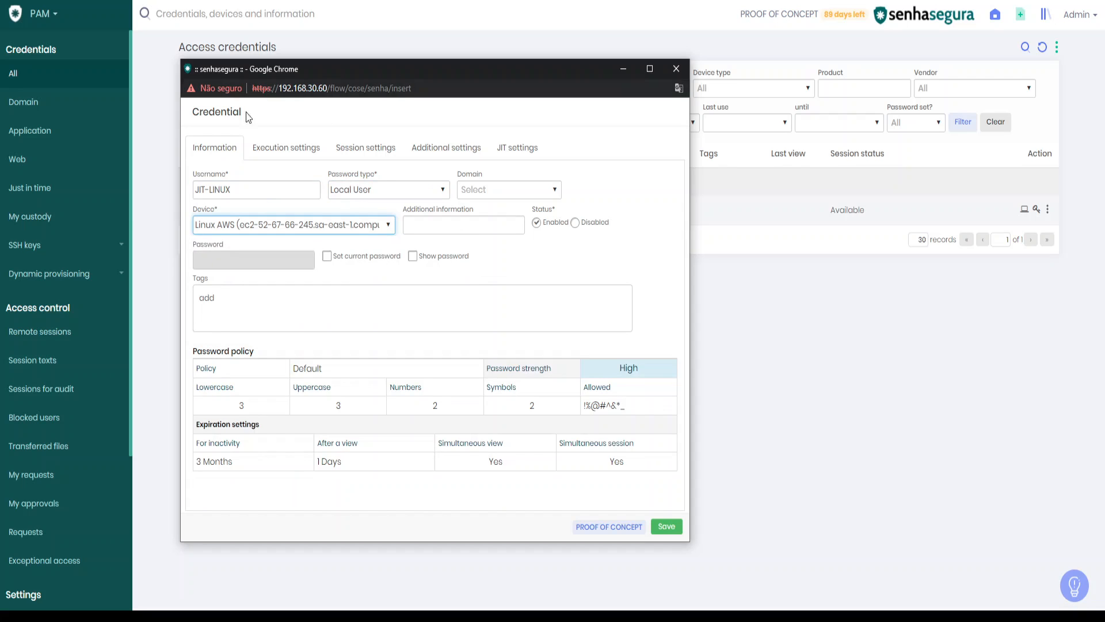
# - Enable Just In Time for the credential with the type Credential creation and deletion
pyautogui.click(524, 159)
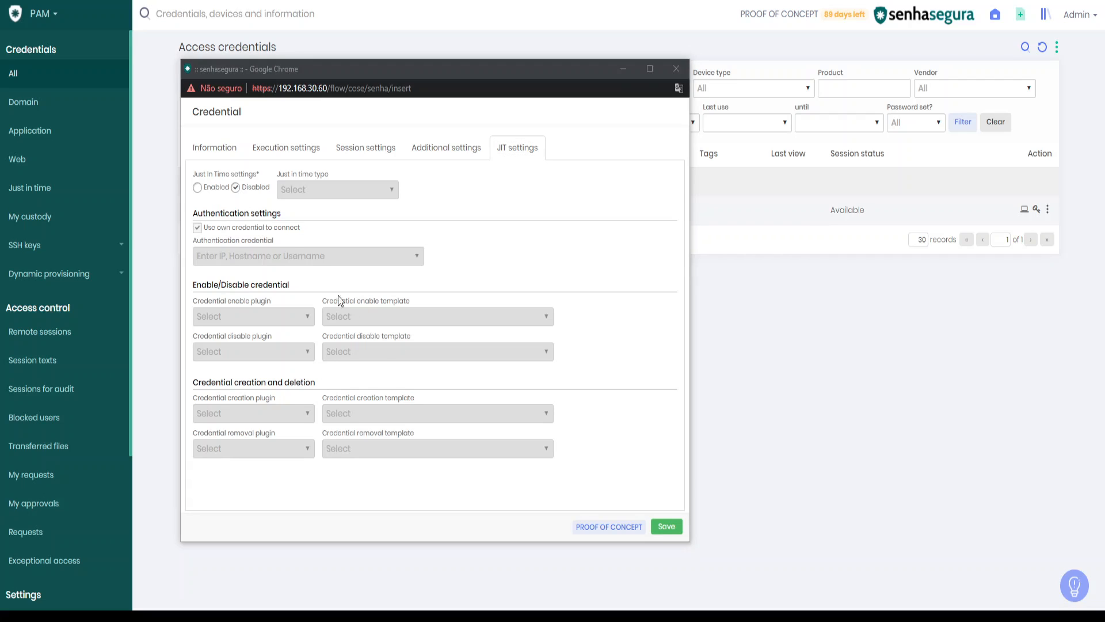
pyautogui.click(199, 188)
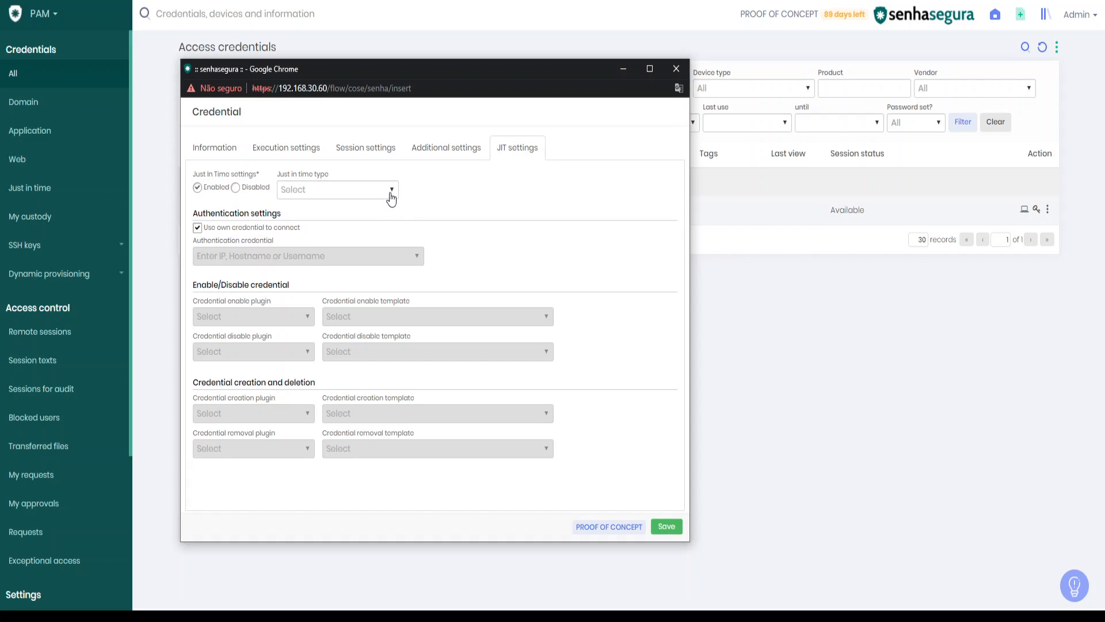
pyautogui.click(391, 196)
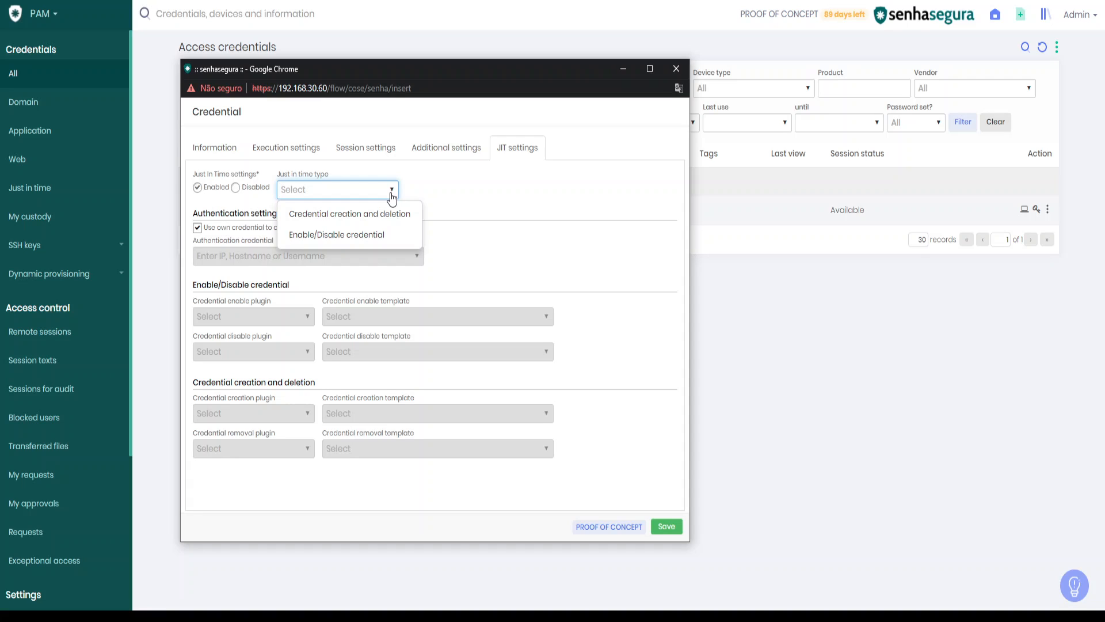
pyautogui.click(302, 223)
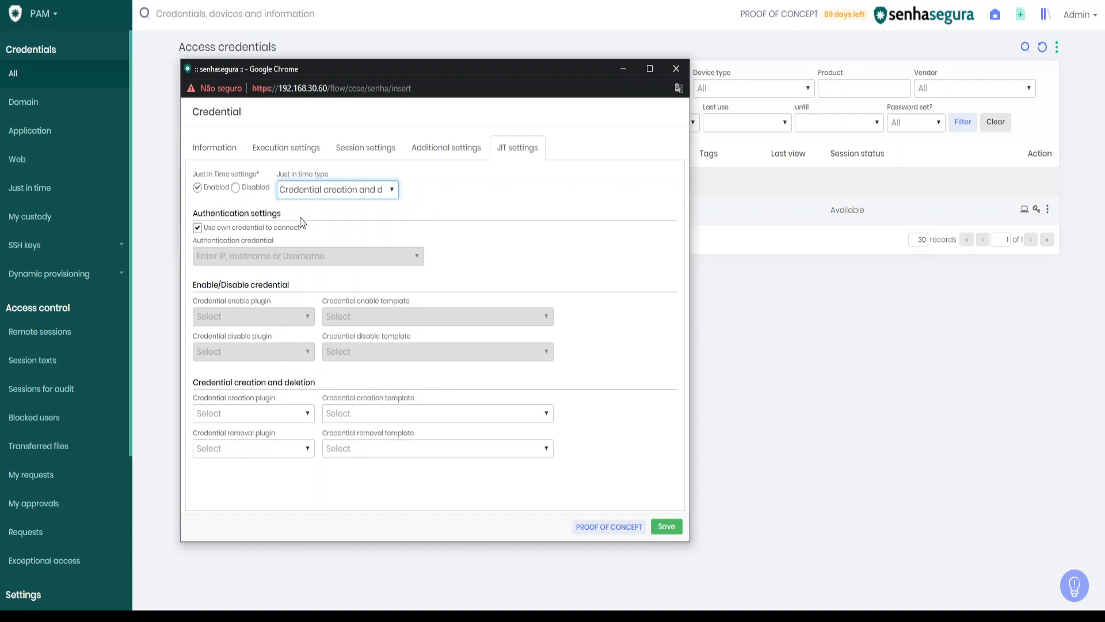
# - Turn off using its own credential to connect and choose the existing Local User credential on Linux AWS for authentication
pyautogui.click(197, 228)
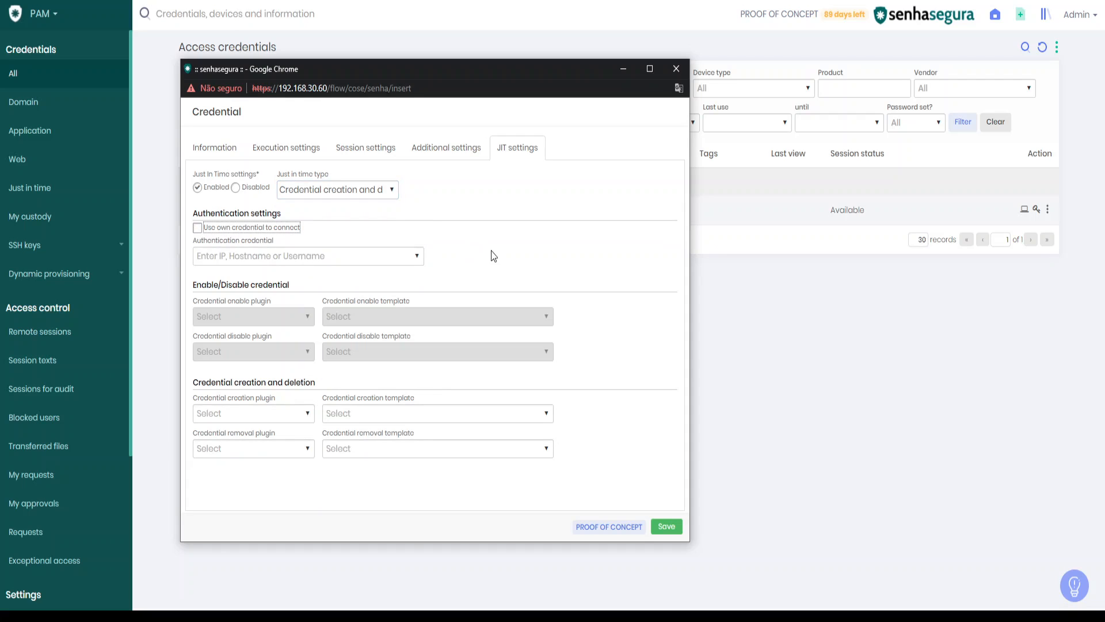
pyautogui.click(418, 263)
pyautogui.write('N')
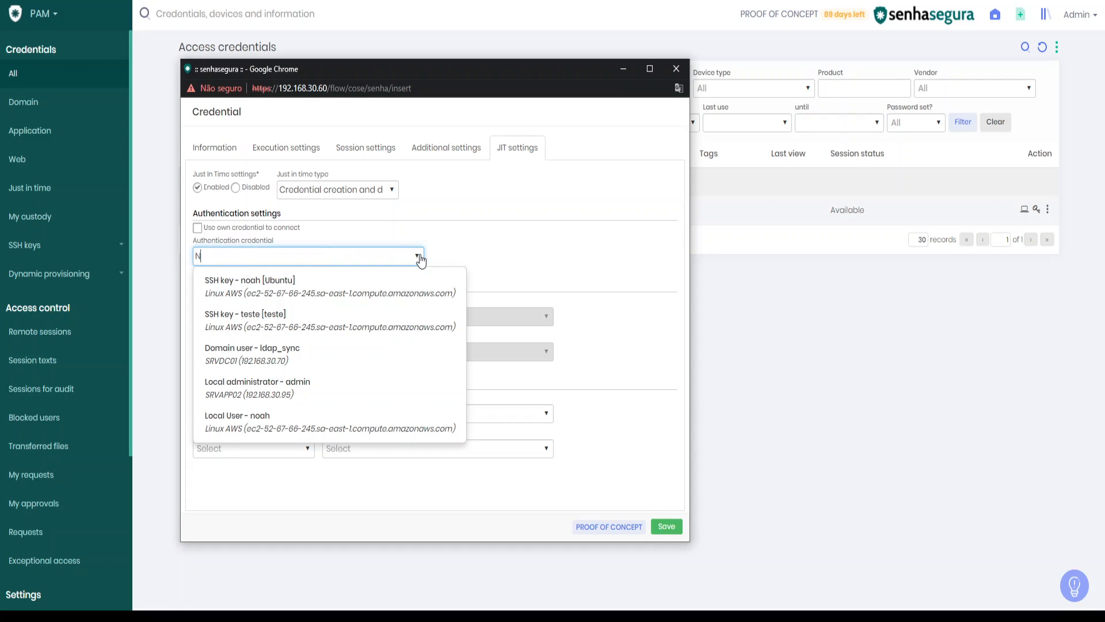
pyautogui.write('OAH')
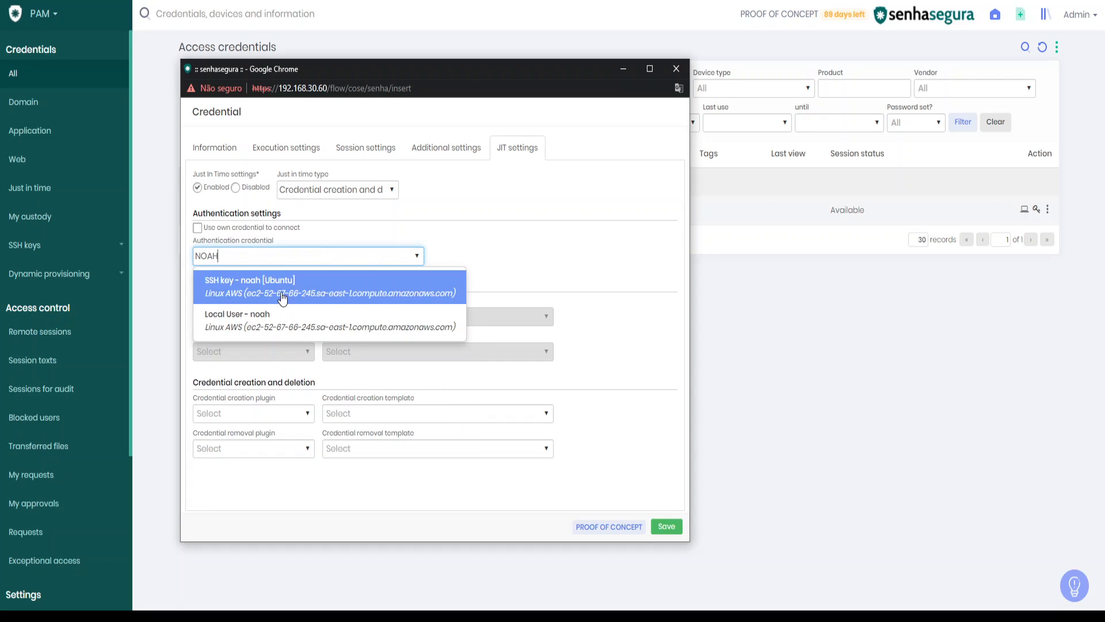
pyautogui.click(275, 332)
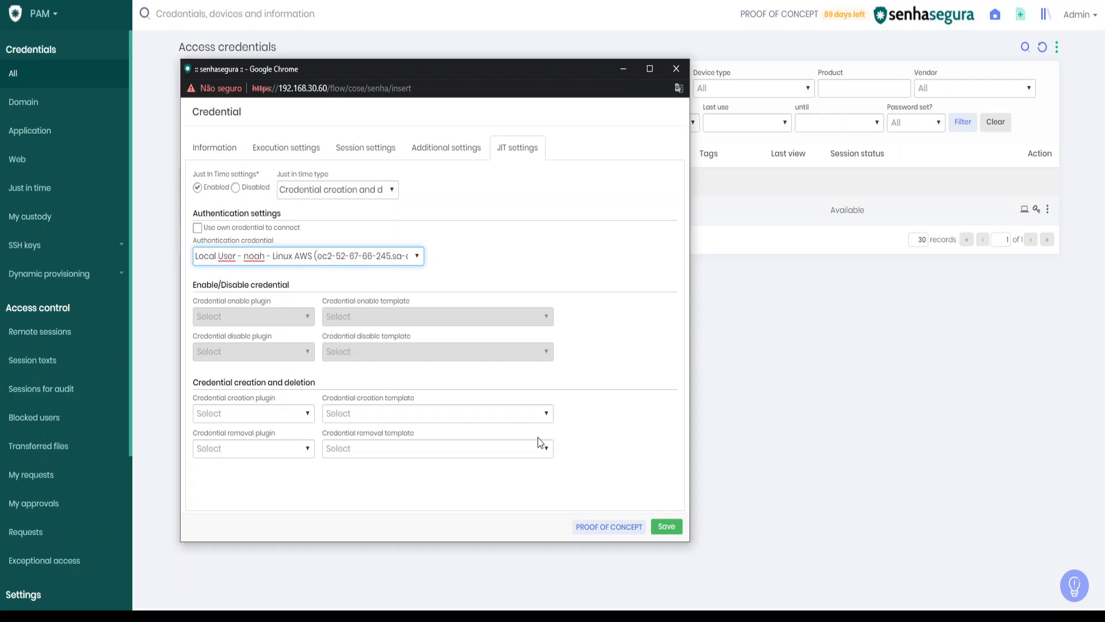
# - Set the credential creation plugin to SSH with the Linux - Create User template
pyautogui.click(308, 414)
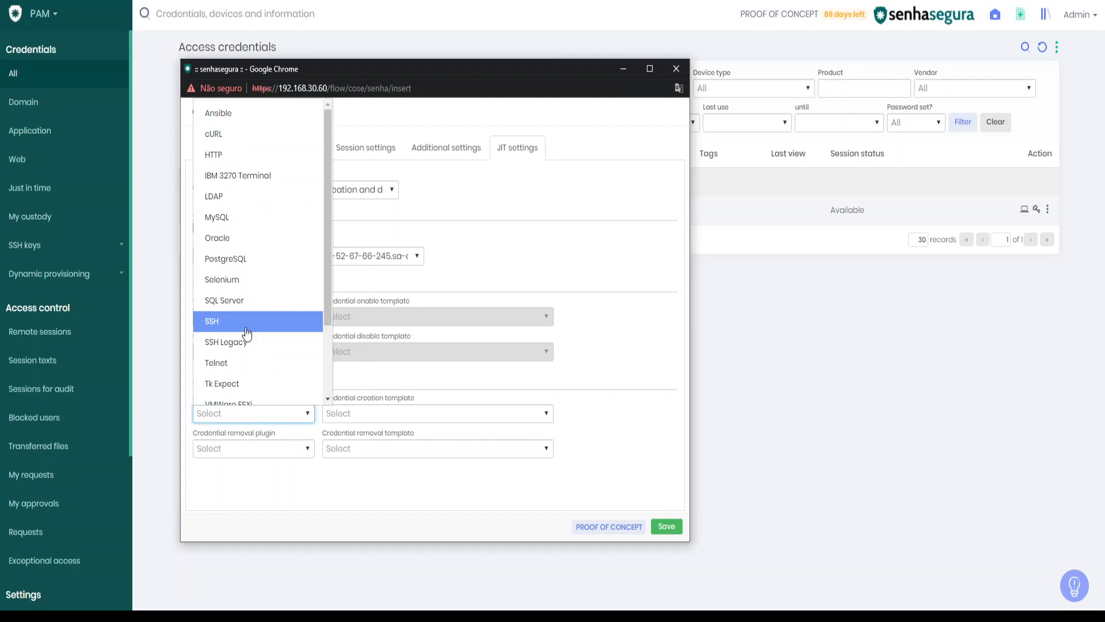
pyautogui.click(253, 331)
pyautogui.click(545, 416)
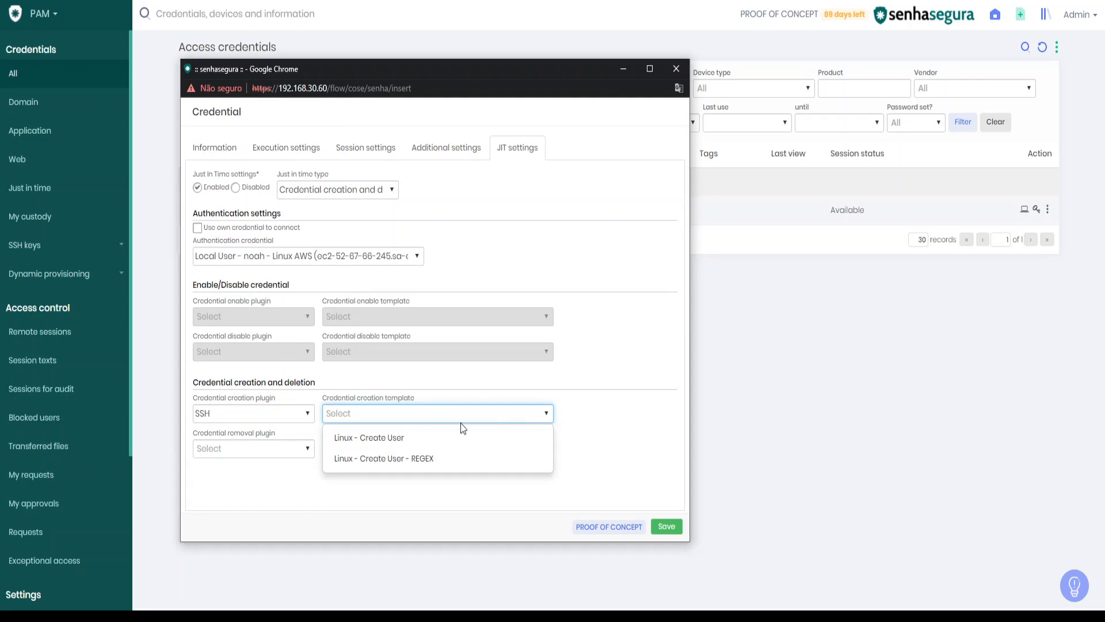
pyautogui.click(363, 447)
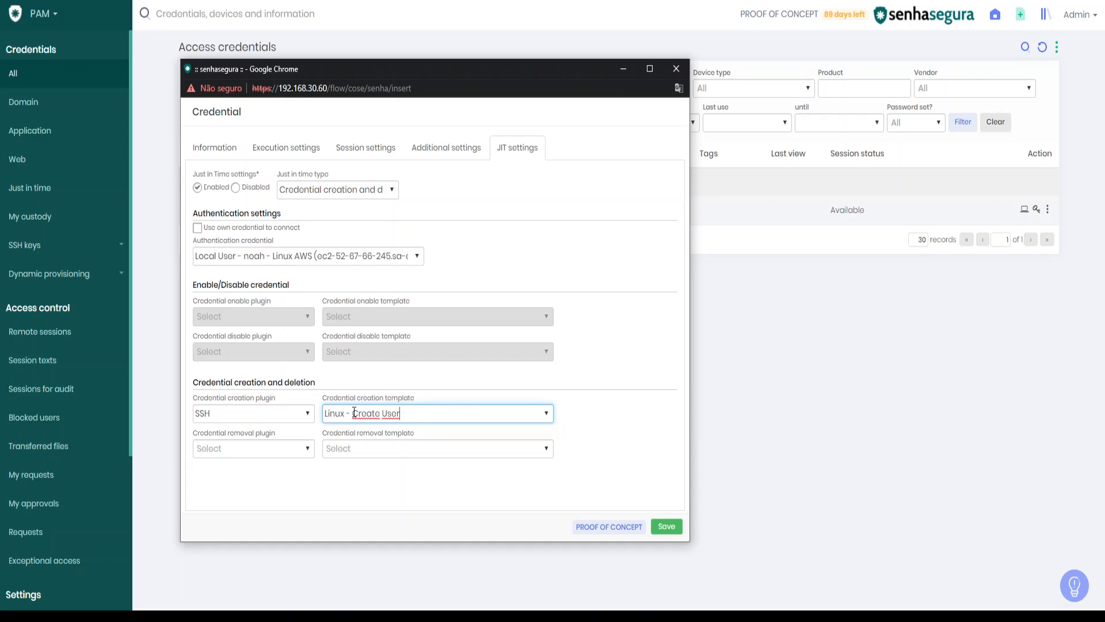
# - Set the credential removal plugin to SSH with the Linux - Remove User template
pyautogui.click(308, 451)
pyautogui.click(275, 327)
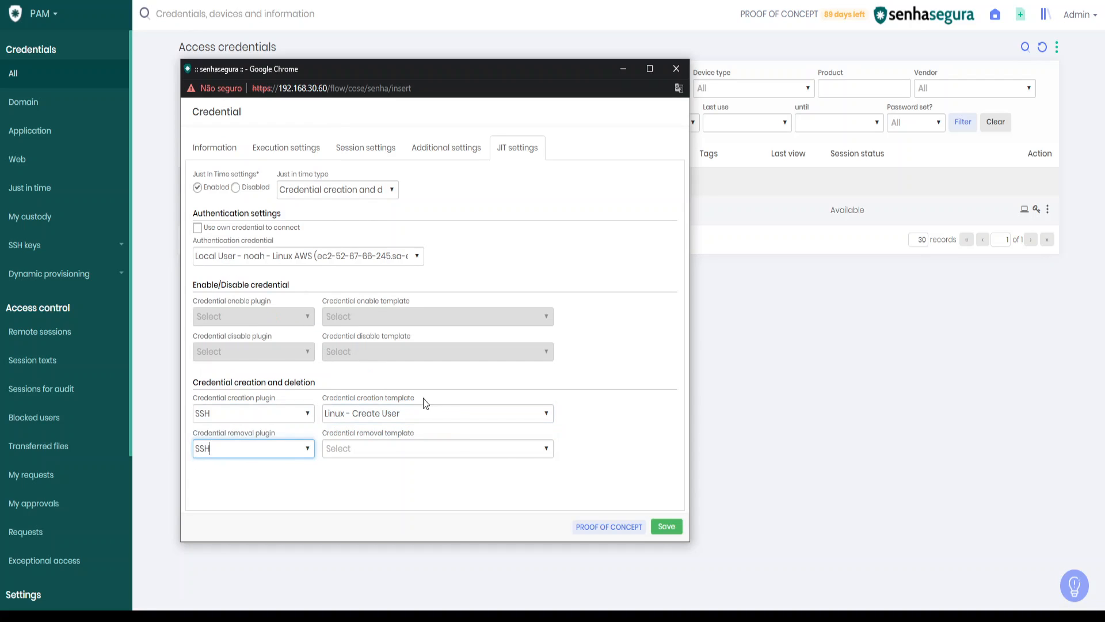
pyautogui.click(551, 455)
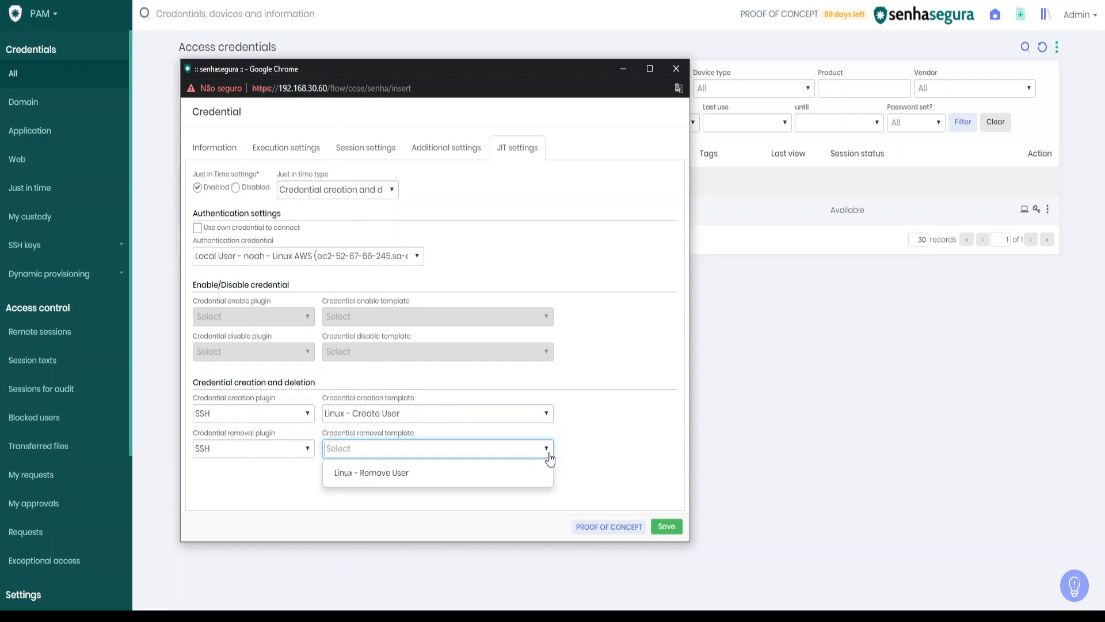
pyautogui.click(364, 477)
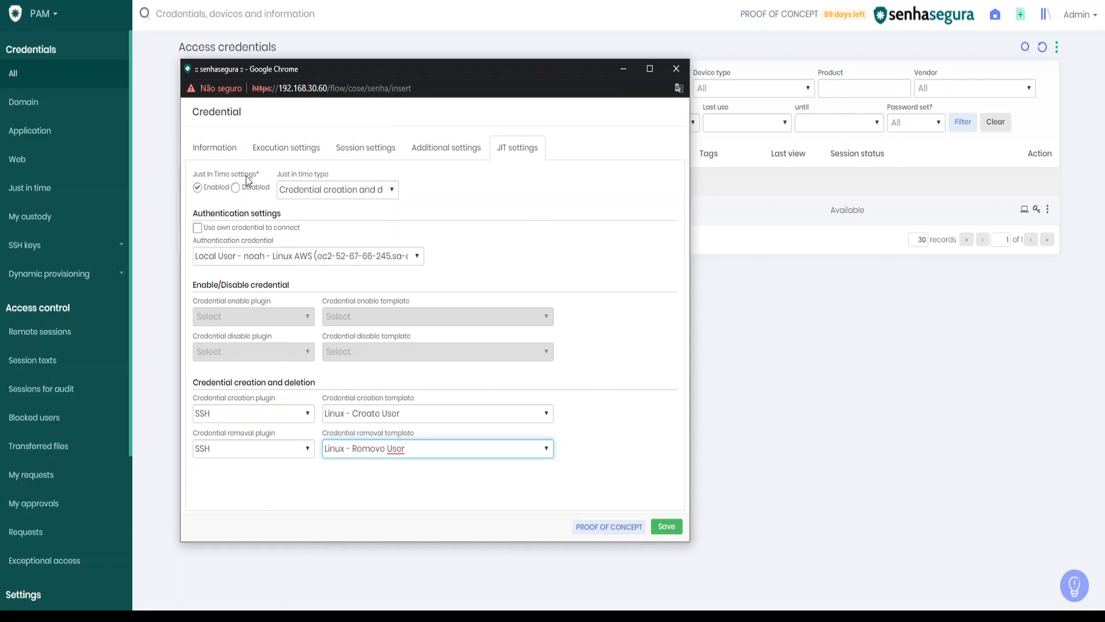
# - Review the credential's information, execution and JIT settings, and save the new credential
pyautogui.click(217, 150)
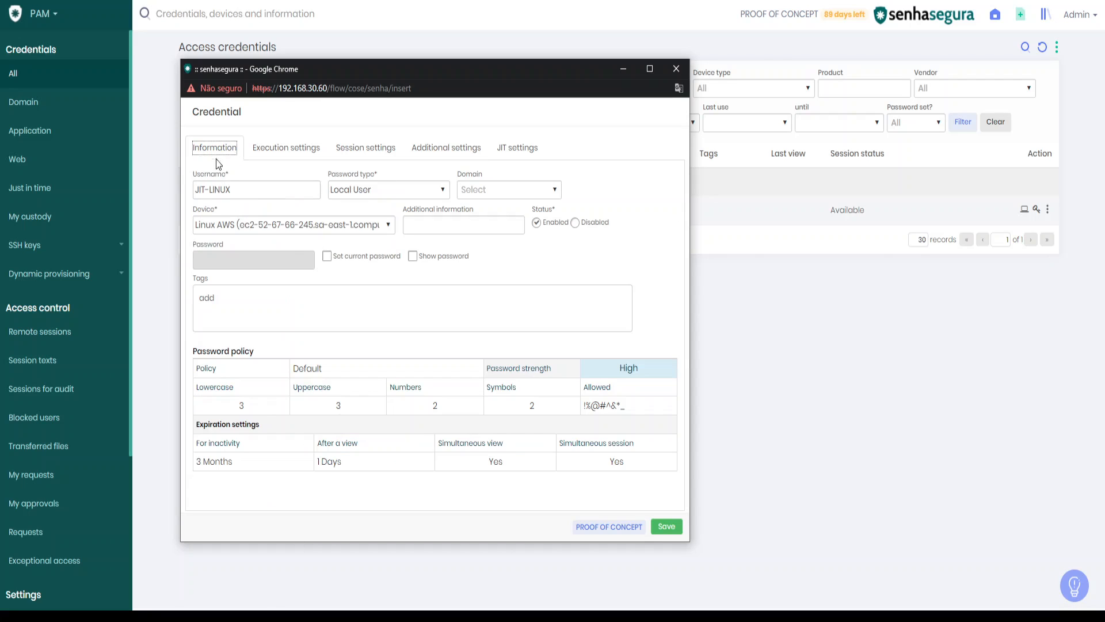
pyautogui.click(530, 149)
pyautogui.click(286, 149)
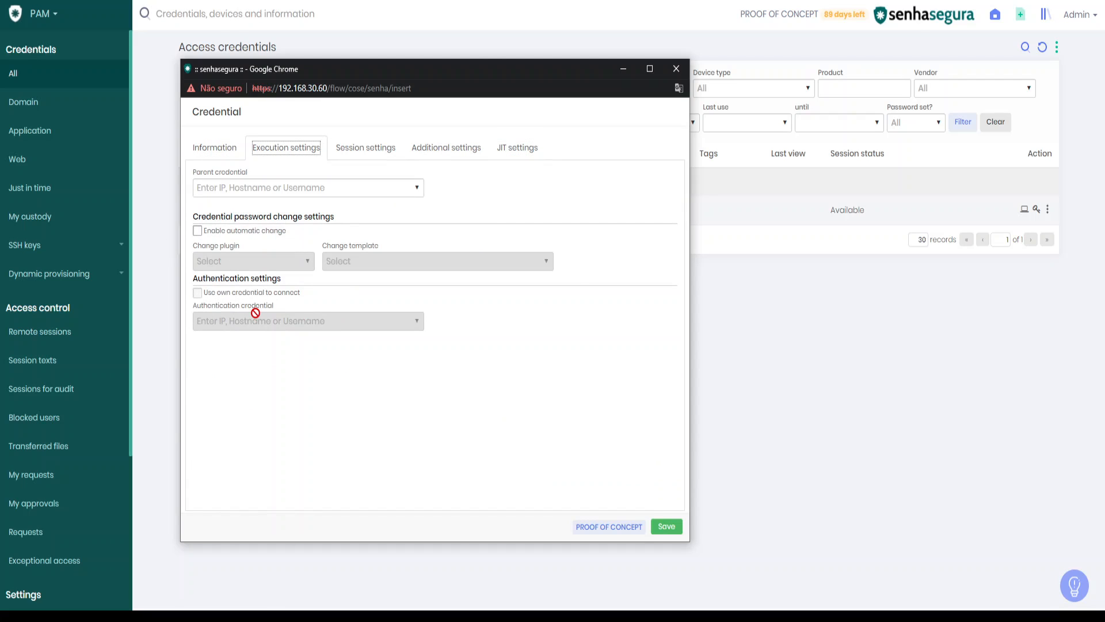
pyautogui.click(530, 155)
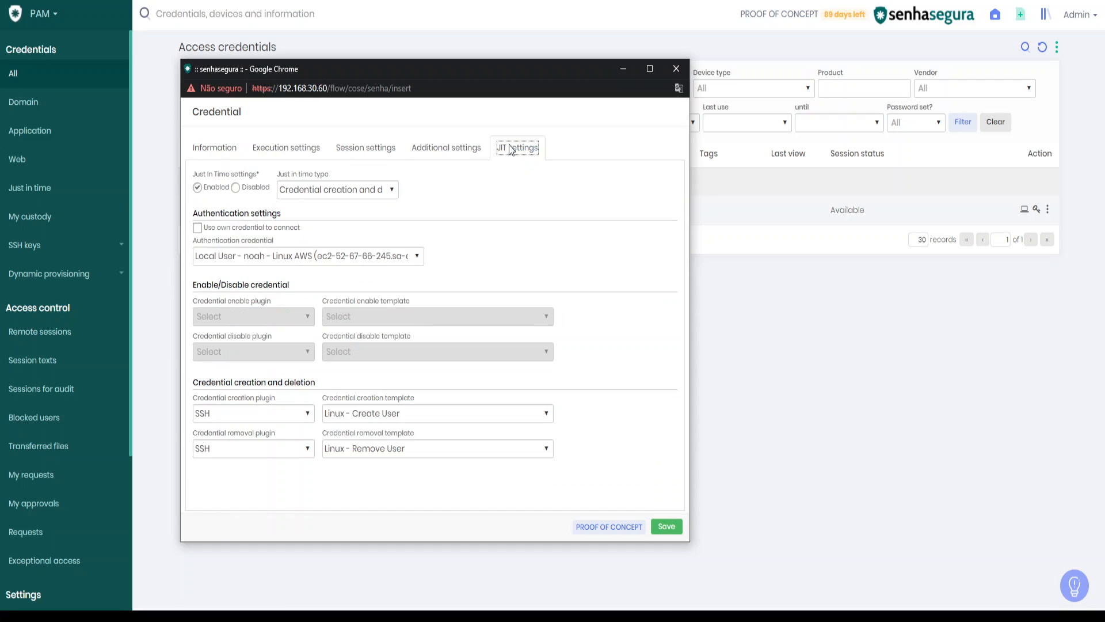
pyautogui.click(670, 531)
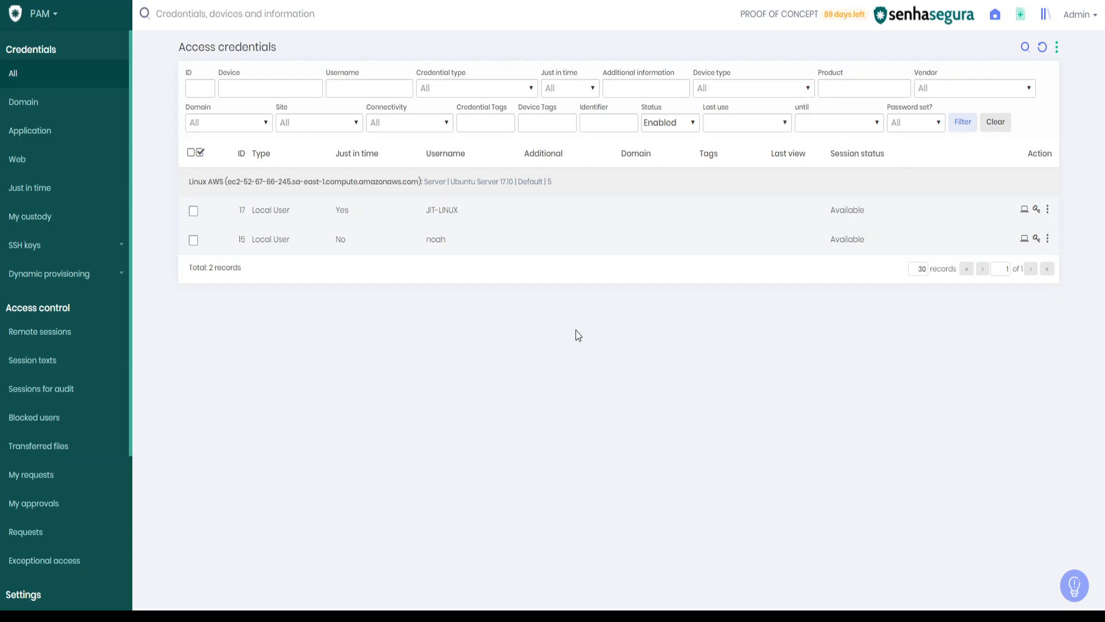
# - Open the registration of the Limited Acces access group
pyautogui.scroll(-5, 86, 364)
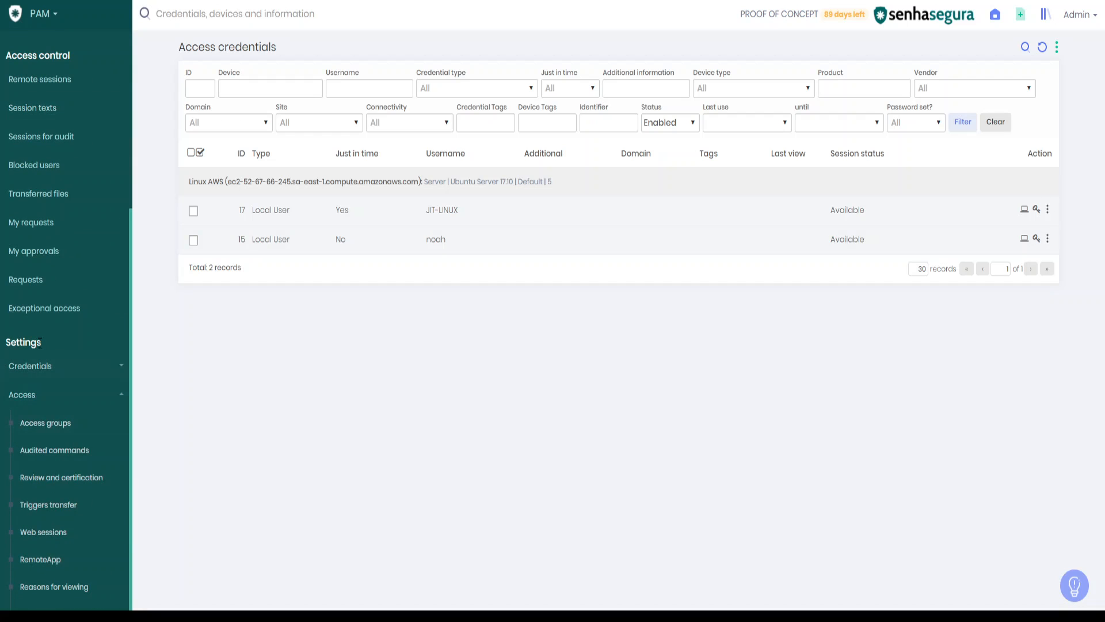
pyautogui.click(60, 428)
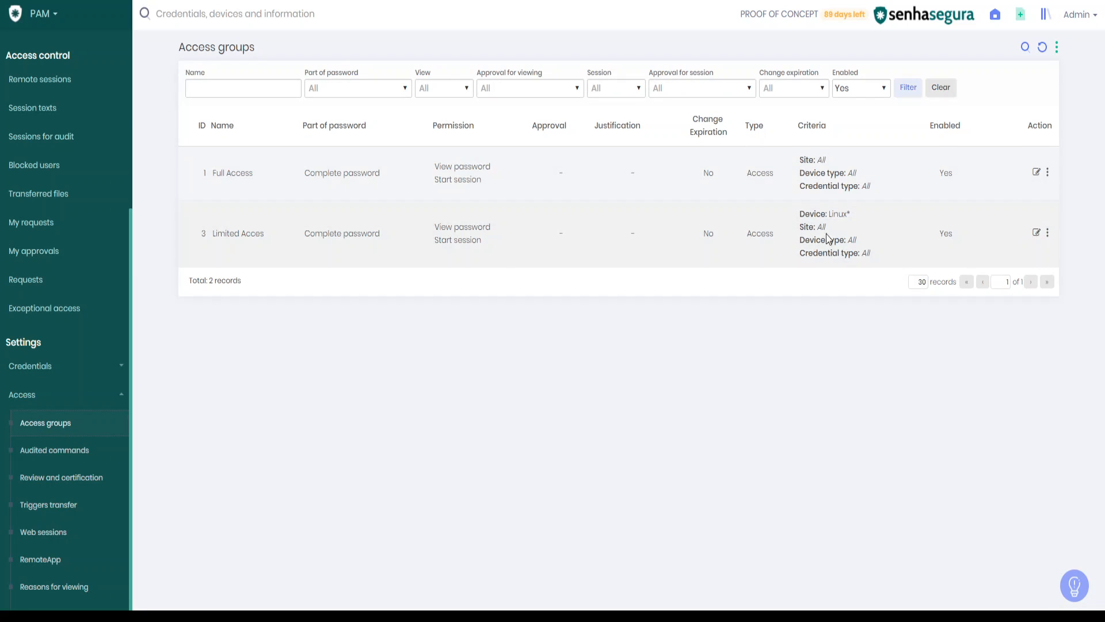
pyautogui.moveTo(270, 239); pyautogui.dragTo(196, 234)
pyautogui.click(256, 244)
pyautogui.click(1036, 235)
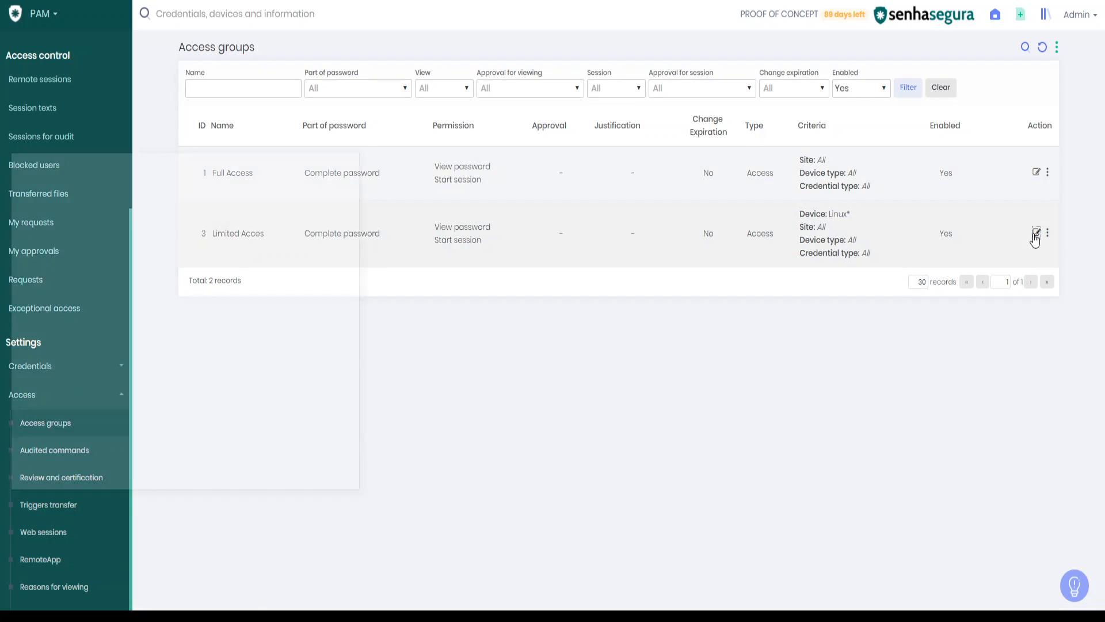
pyautogui.moveTo(243, 162); pyautogui.dragTo(377, 143)
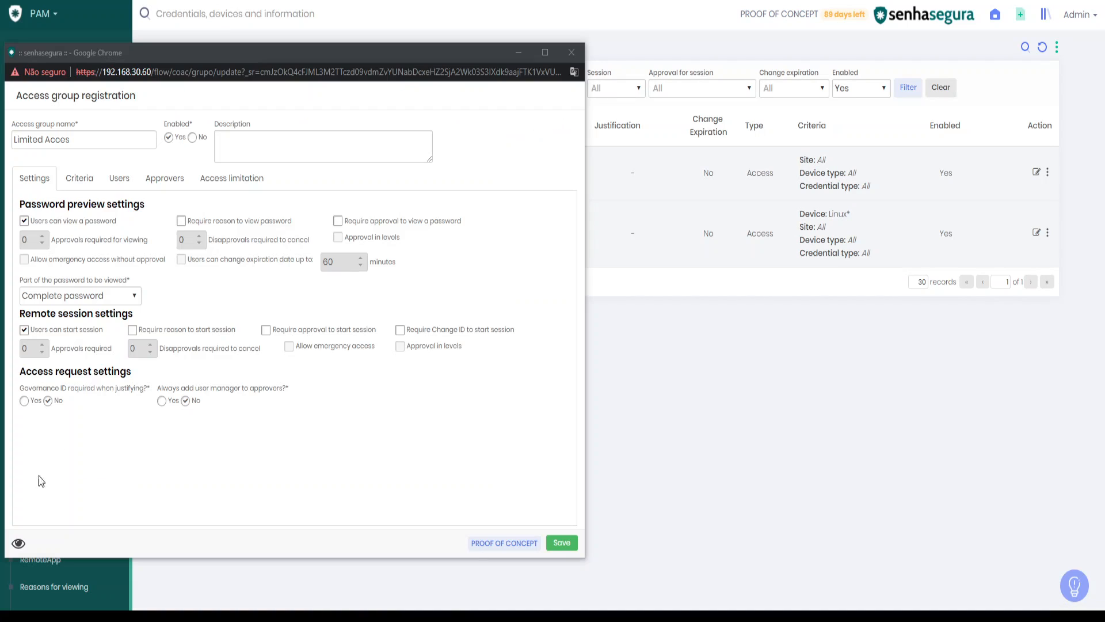
# - Examine the access group's assigned users and its device criterion
pyautogui.click(116, 179)
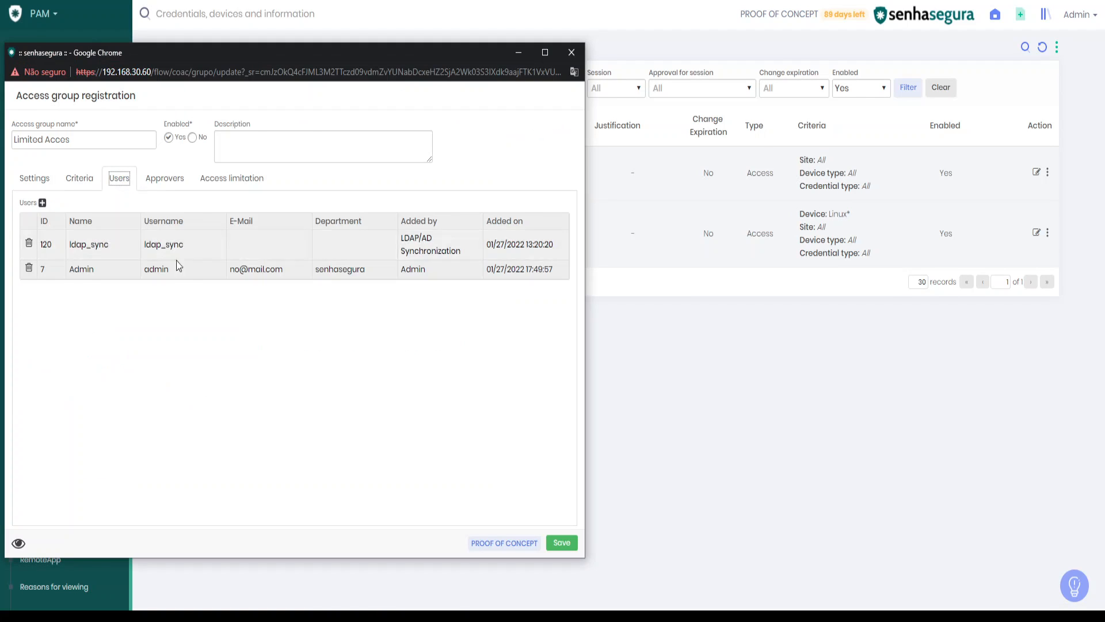
pyautogui.moveTo(94, 270); pyautogui.dragTo(80, 269)
pyautogui.click(129, 319)
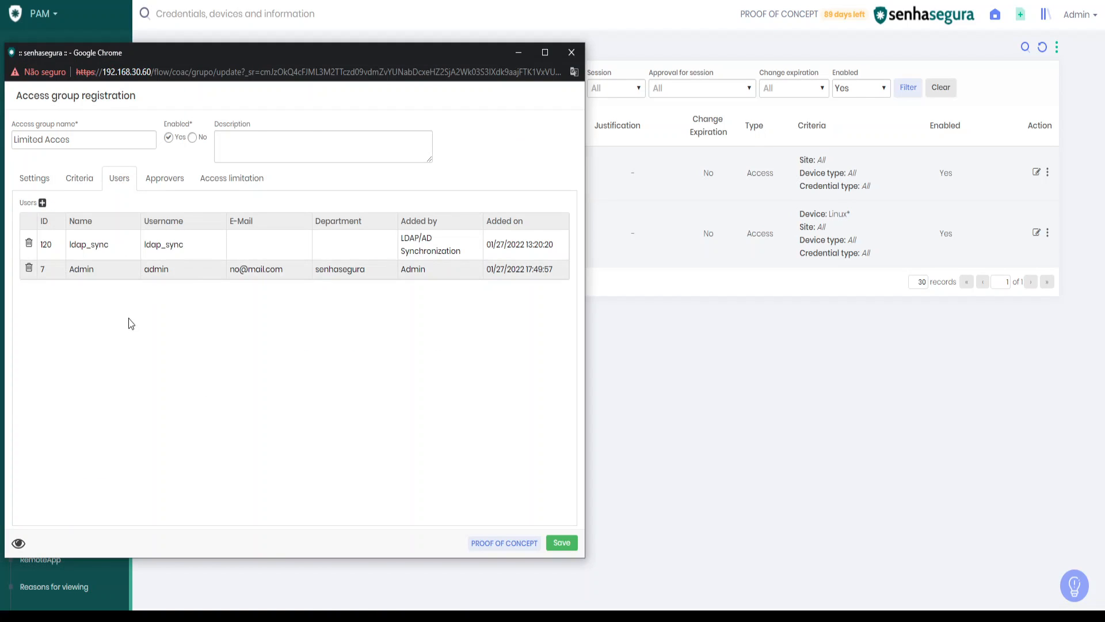
pyautogui.click(80, 180)
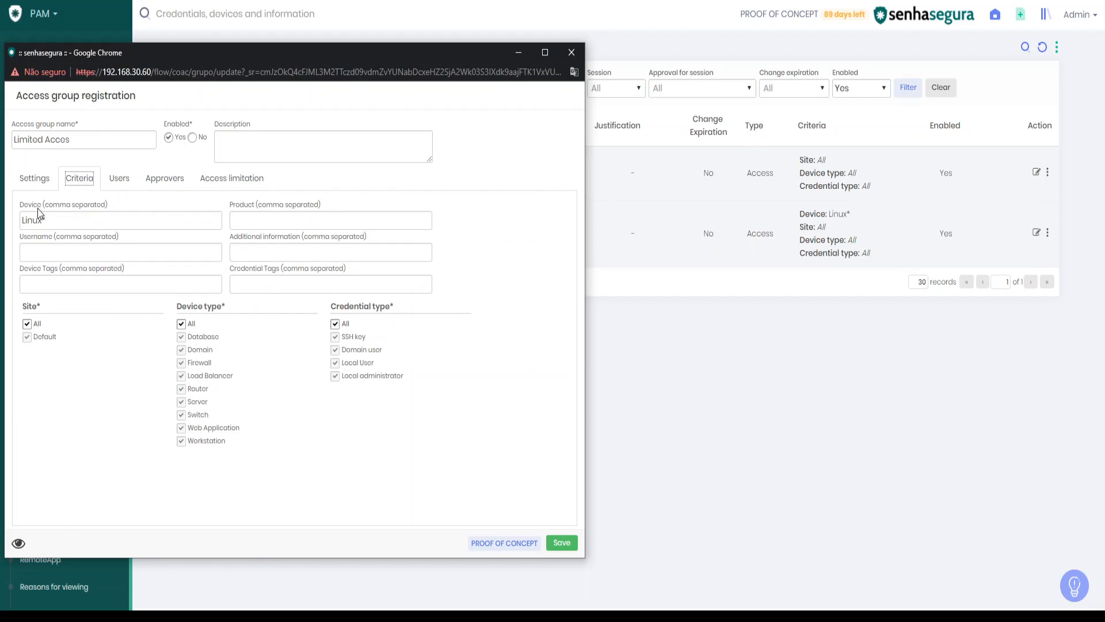
pyautogui.tripleClick(54, 220)
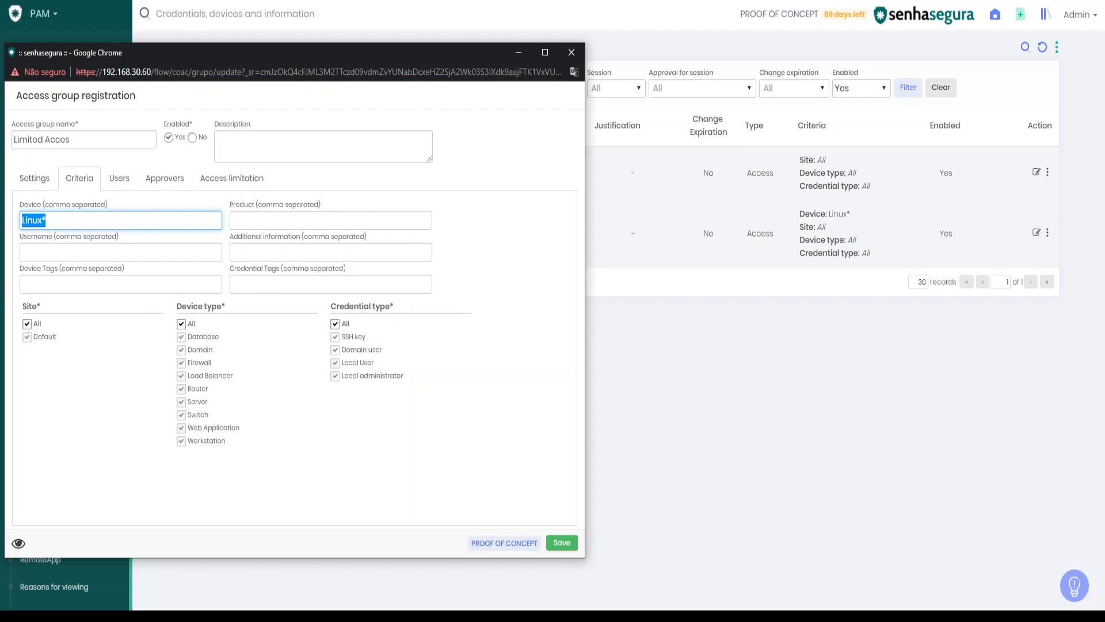
# - Clear the access group's Linux* device criterion, set its username criterion to JIT-*, and save the group
pyautogui.press('BackSpace')
pyautogui.click(45, 251)
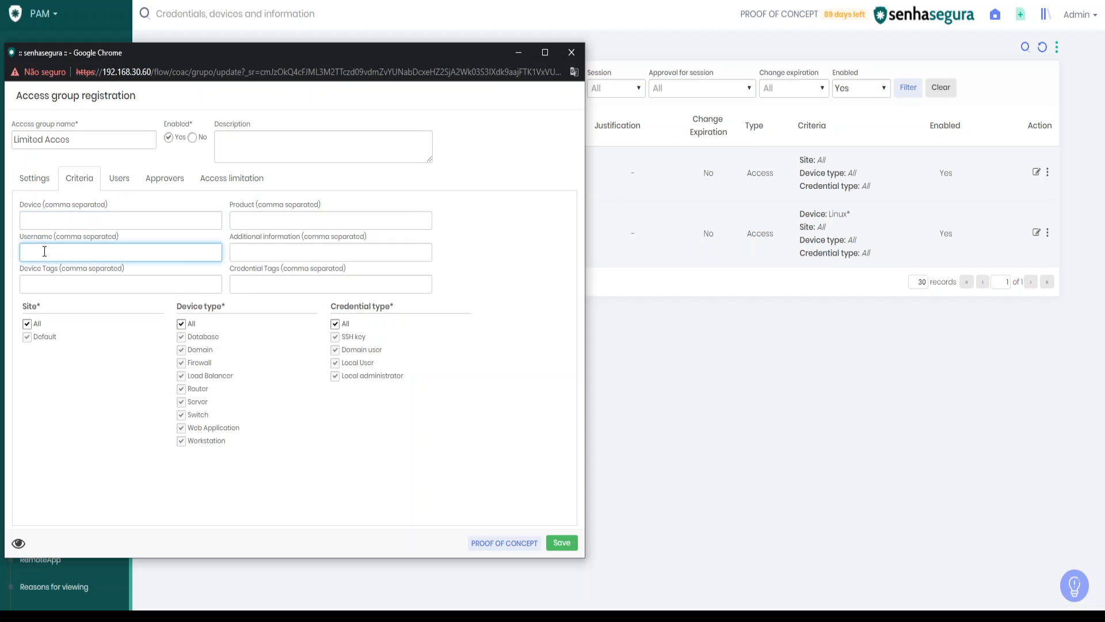
pyautogui.write('JIT-*')
pyautogui.press('BackSpace')
pyautogui.write('*')
pyautogui.click(564, 544)
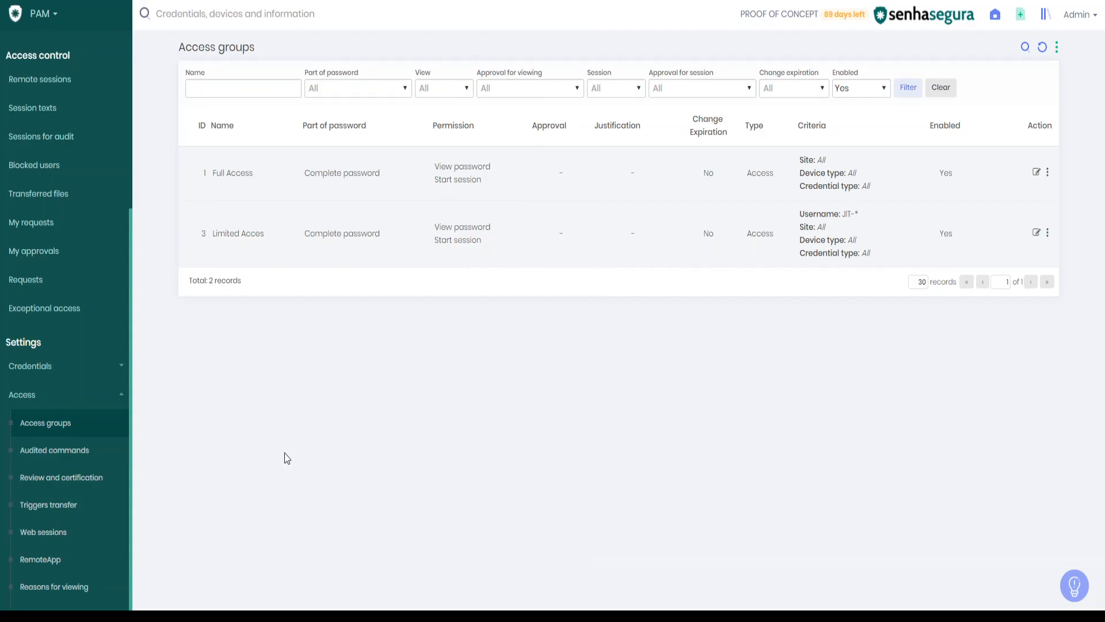
# - Start a remote session with the JIT-LINUX credential on the Linux AWS device from the just-in-time credentials
pyautogui.scroll(5, 34, 247)
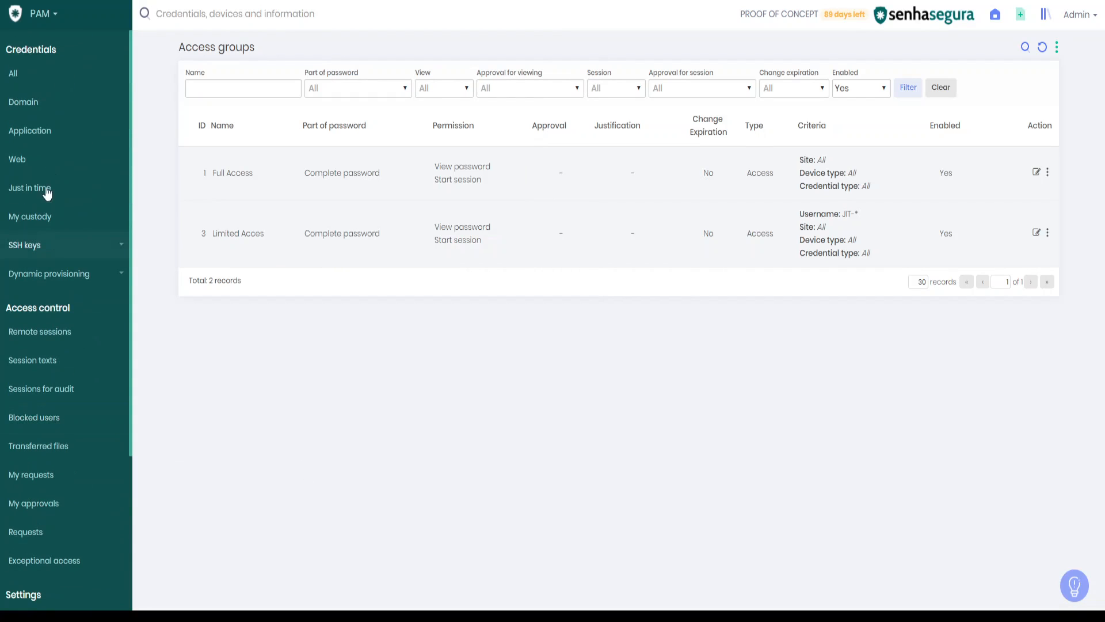
pyautogui.click(26, 79)
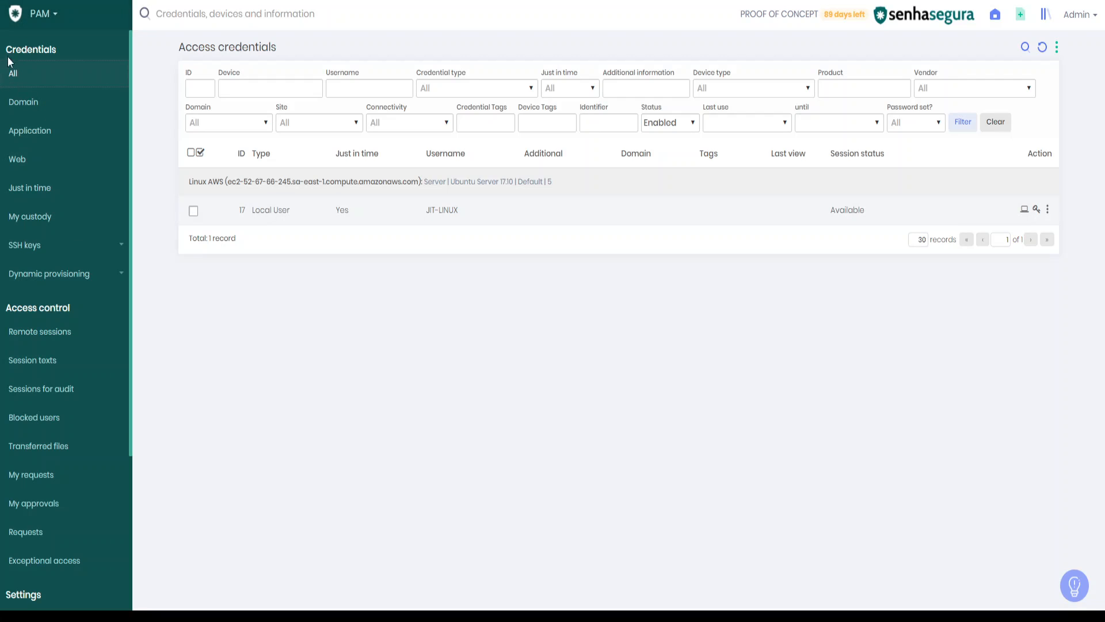
pyautogui.click(41, 202)
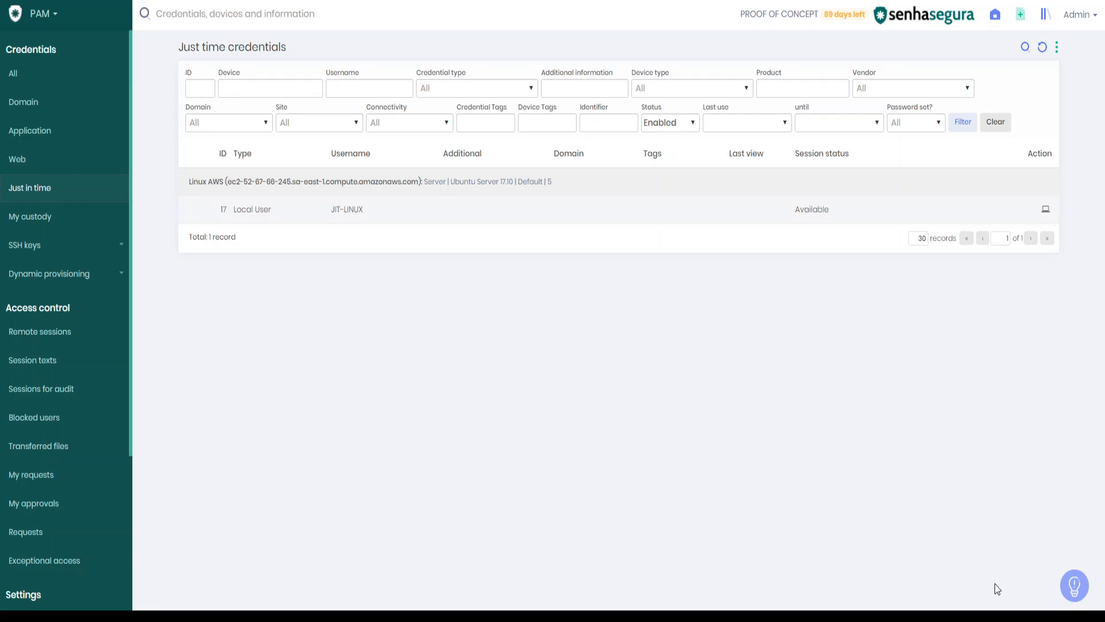
pyautogui.click(1046, 211)
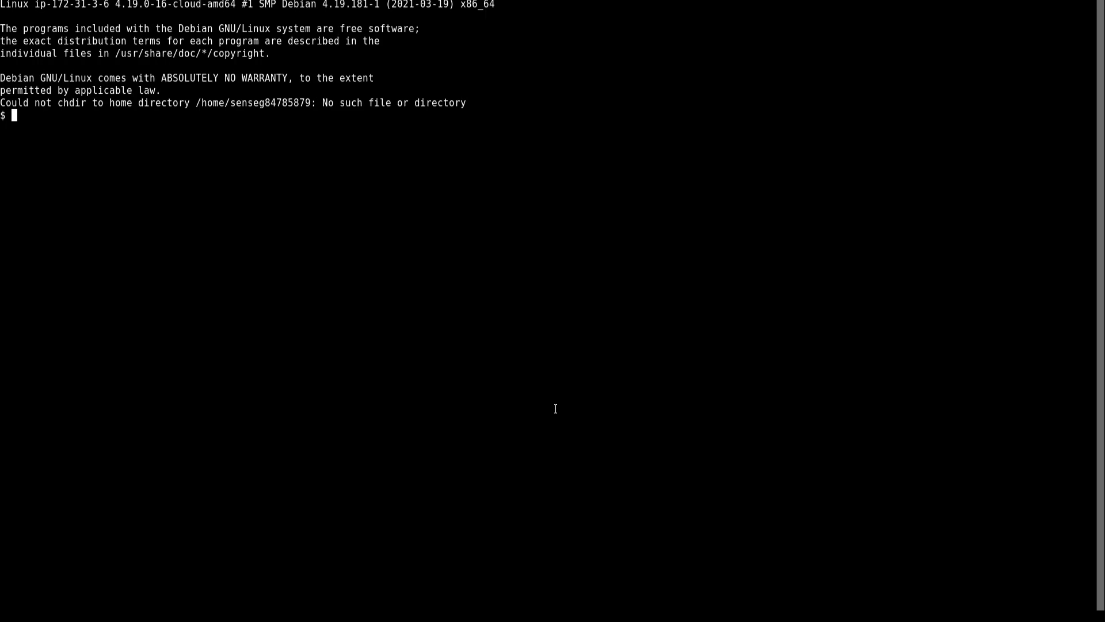
# - Run the hostname command in the remote terminal, and end the session with exit
pyautogui.click(28, 124)
pyautogui.write('HOSTNAME')
pyautogui.press('BackSpace')
pyautogui.press('BackSpace')
pyautogui.press('BackSpace')
pyautogui.press('BackSpace')
pyautogui.press('BackSpace')
pyautogui.press('BackSpace')
pyautogui.press('BackSpace')
pyautogui.press('BackSpace')
pyautogui.write('hostname')
pyautogui.press('Return')
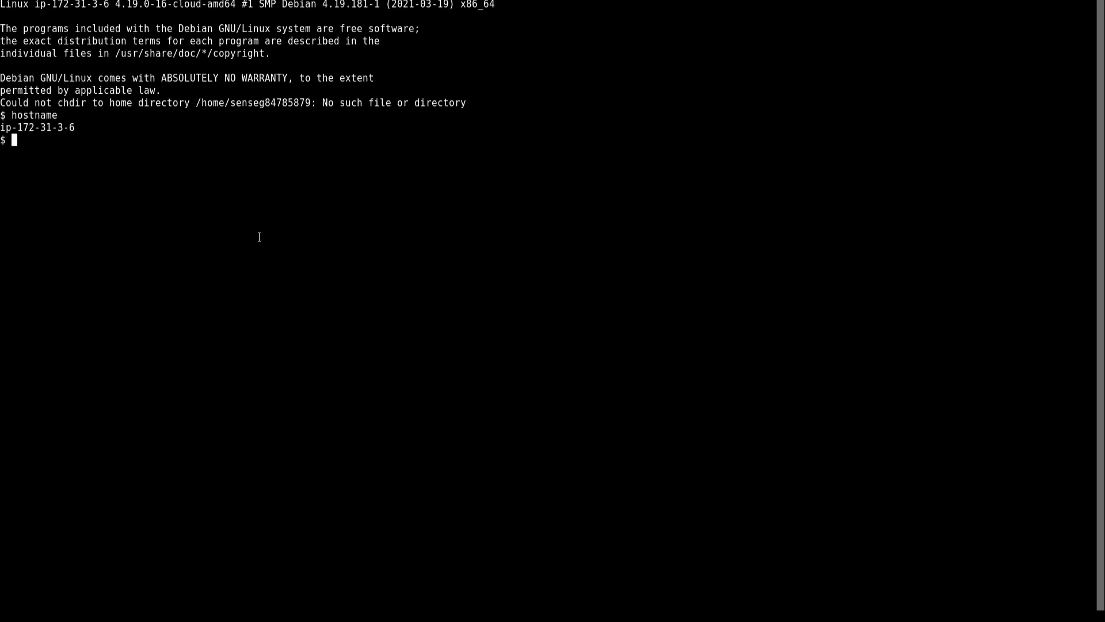
pyautogui.write('exit')
pyautogui.press('Return')
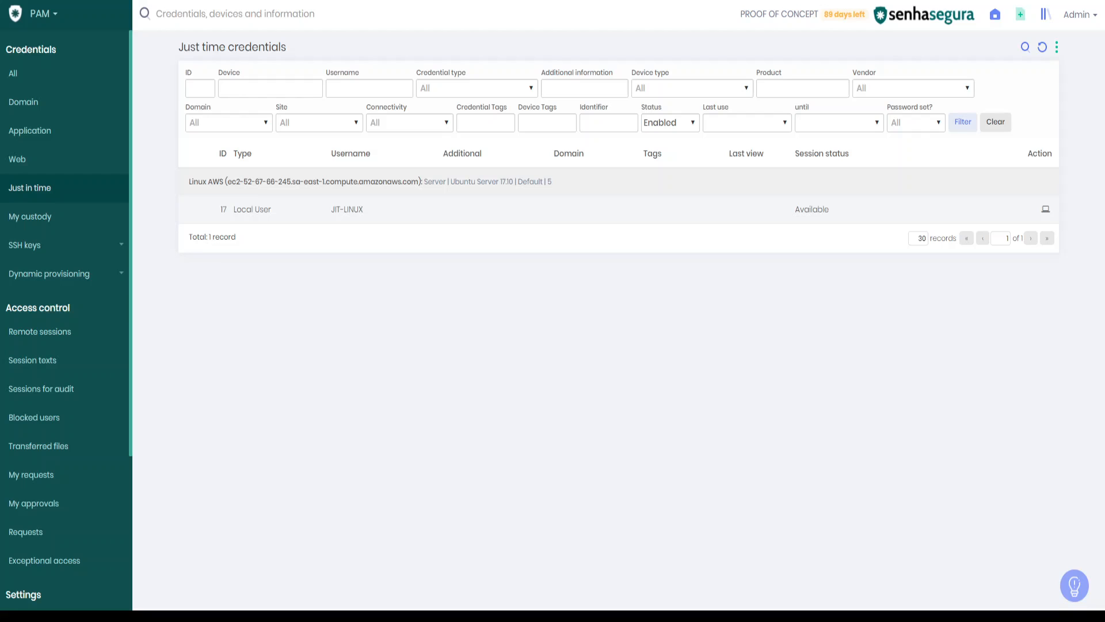
# - Open the list of operations in the Executions module
pyautogui.click(99, 23)
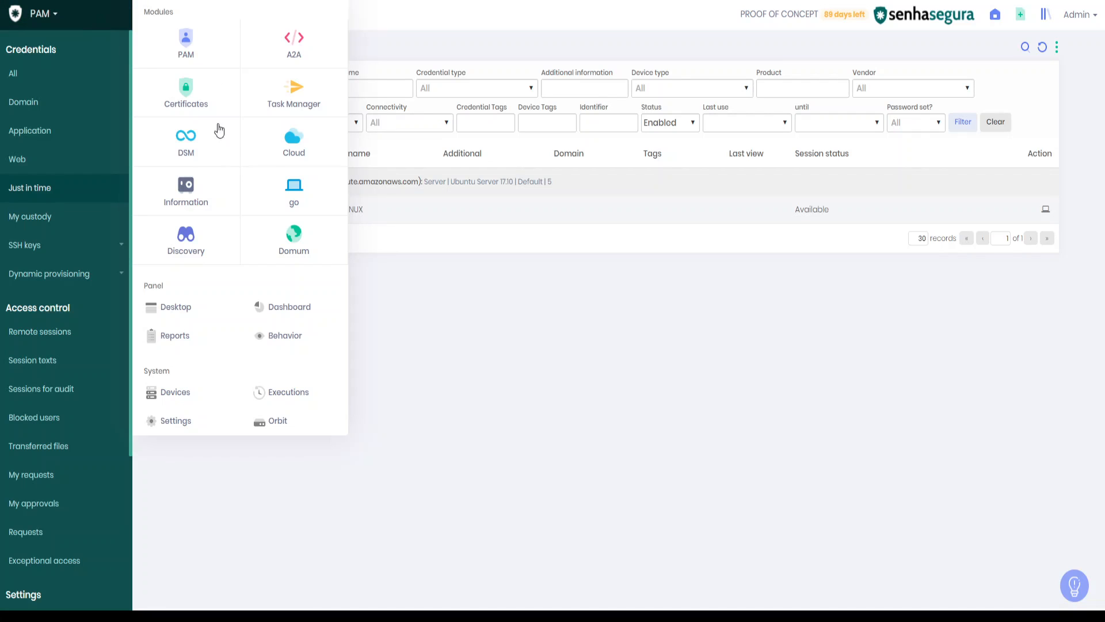
pyautogui.click(281, 397)
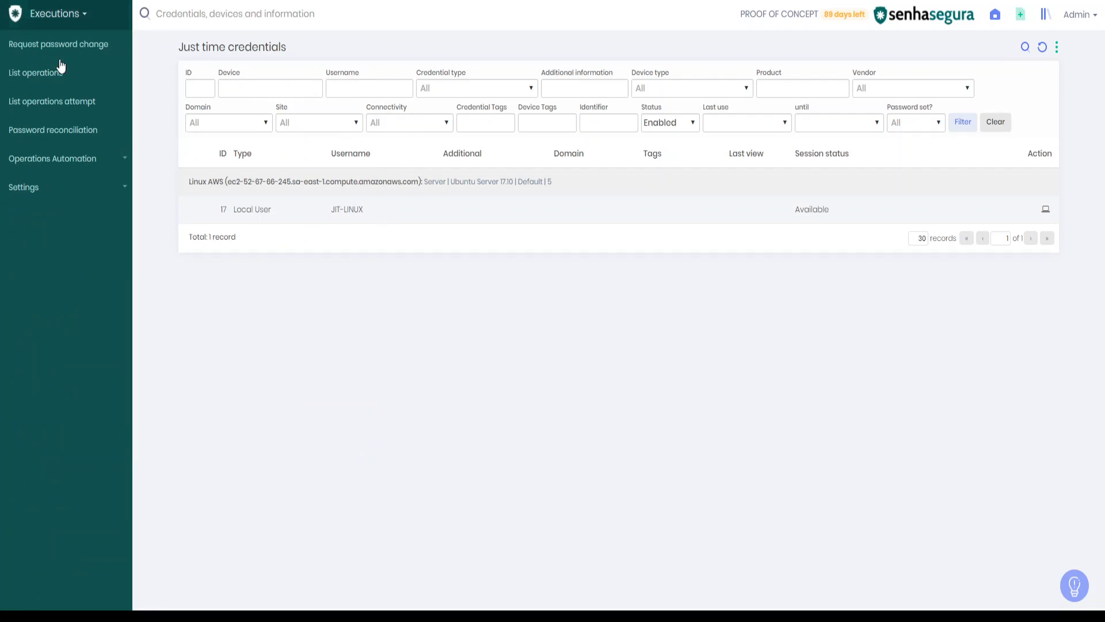
pyautogui.click(54, 76)
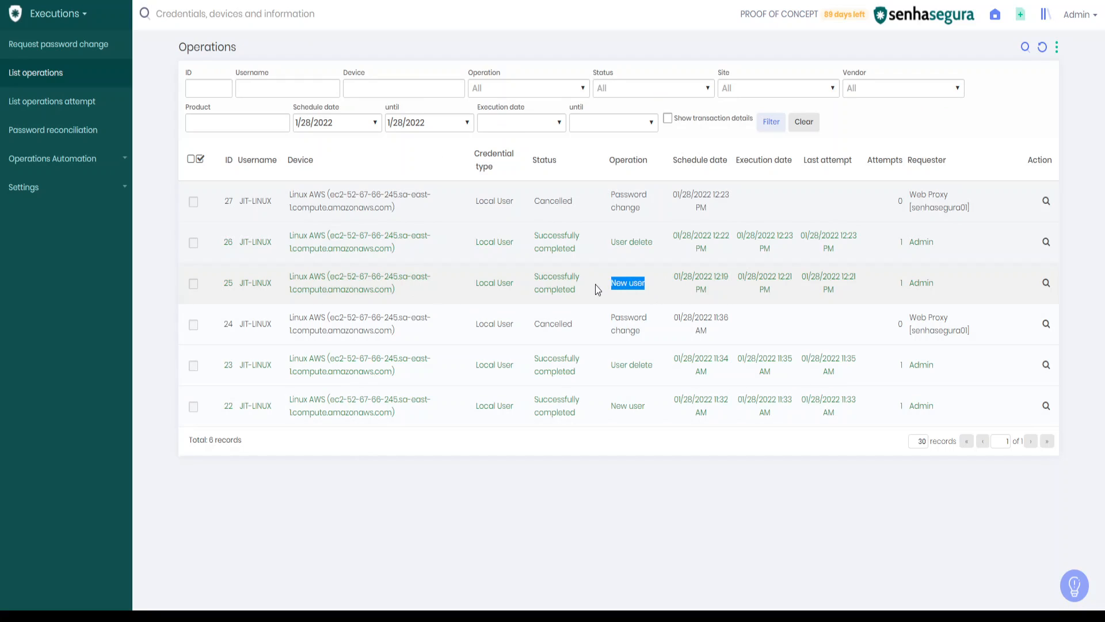
# - Examine the execution and last attempt times of the latest User delete and New user operations for JIT-LINUX
pyautogui.moveTo(655, 244); pyautogui.dragTo(606, 249)
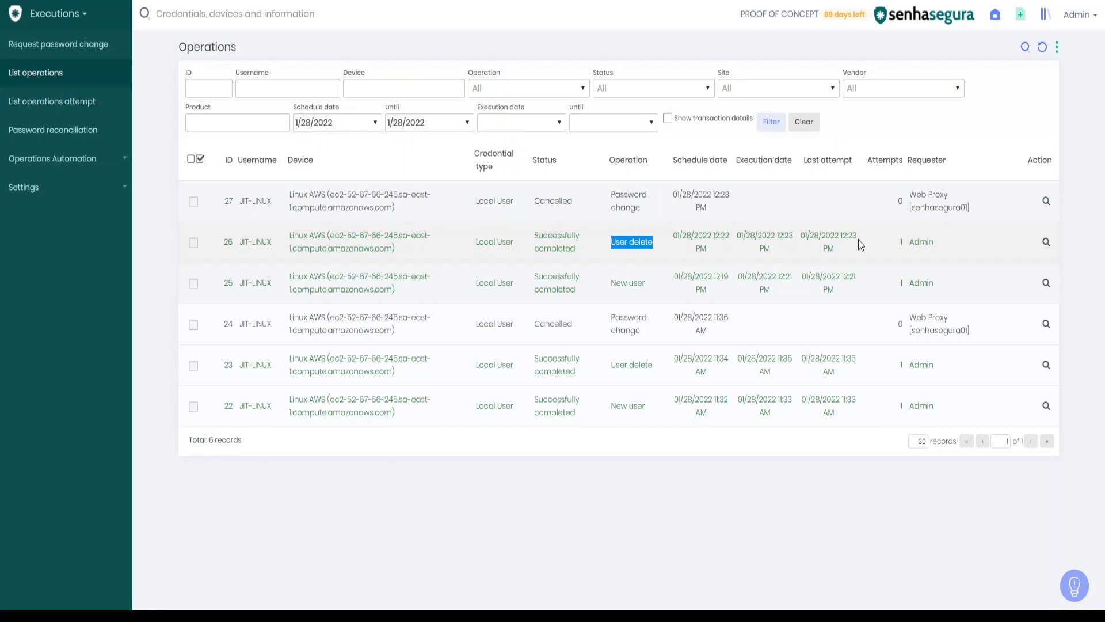
pyautogui.moveTo(843, 240); pyautogui.dragTo(872, 241)
pyautogui.moveTo(858, 282); pyautogui.dragTo(842, 284)
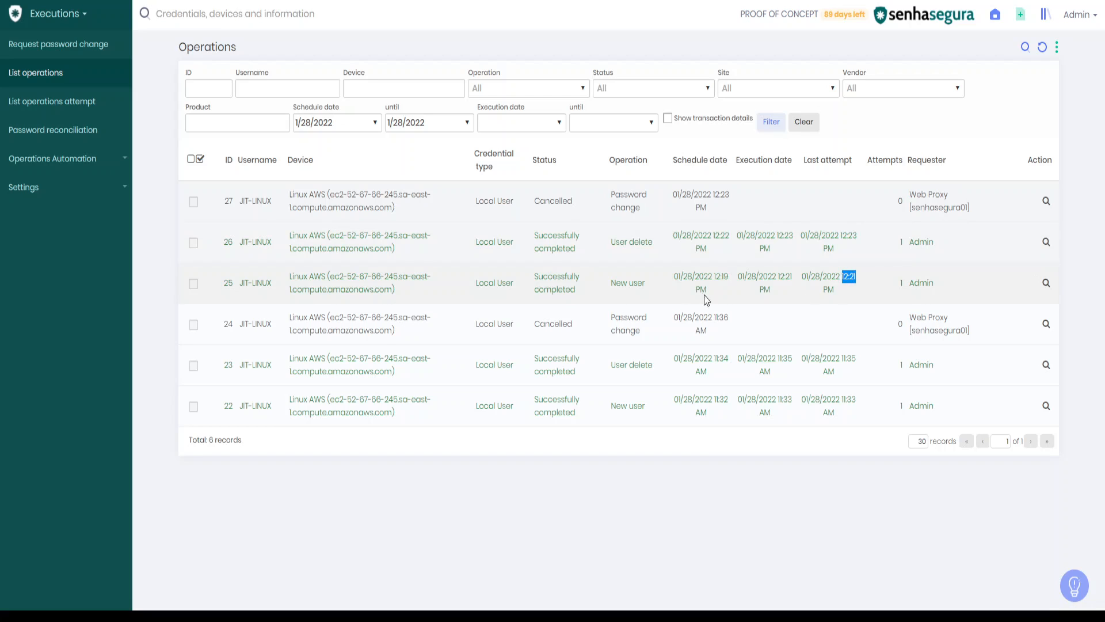
pyautogui.click(651, 288)
pyautogui.moveTo(784, 236); pyautogui.dragTo(779, 236)
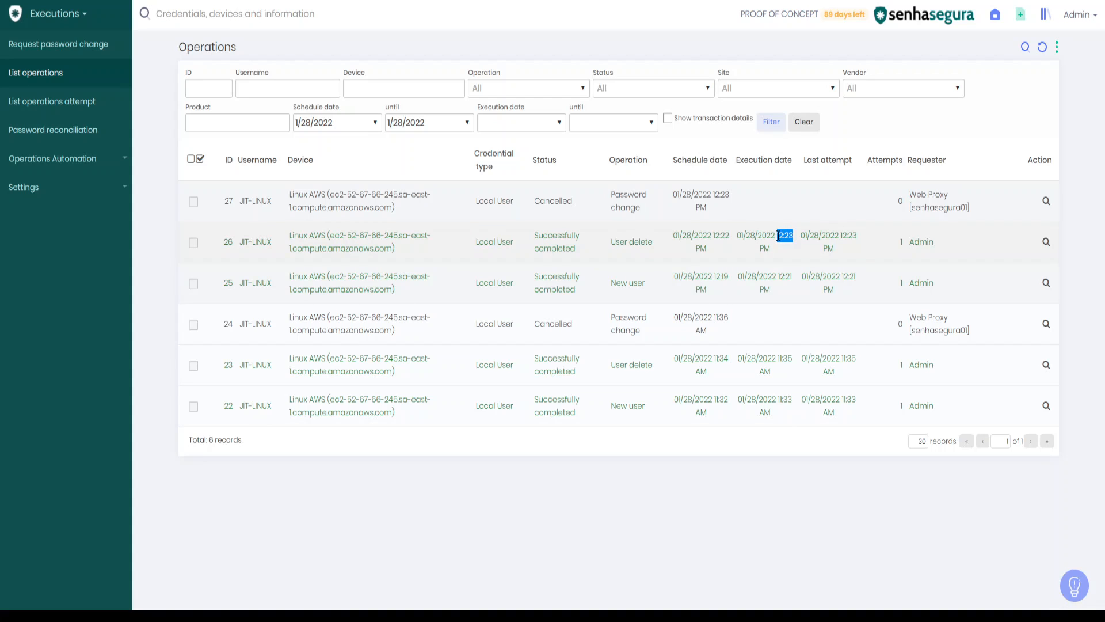
pyautogui.click(649, 243)
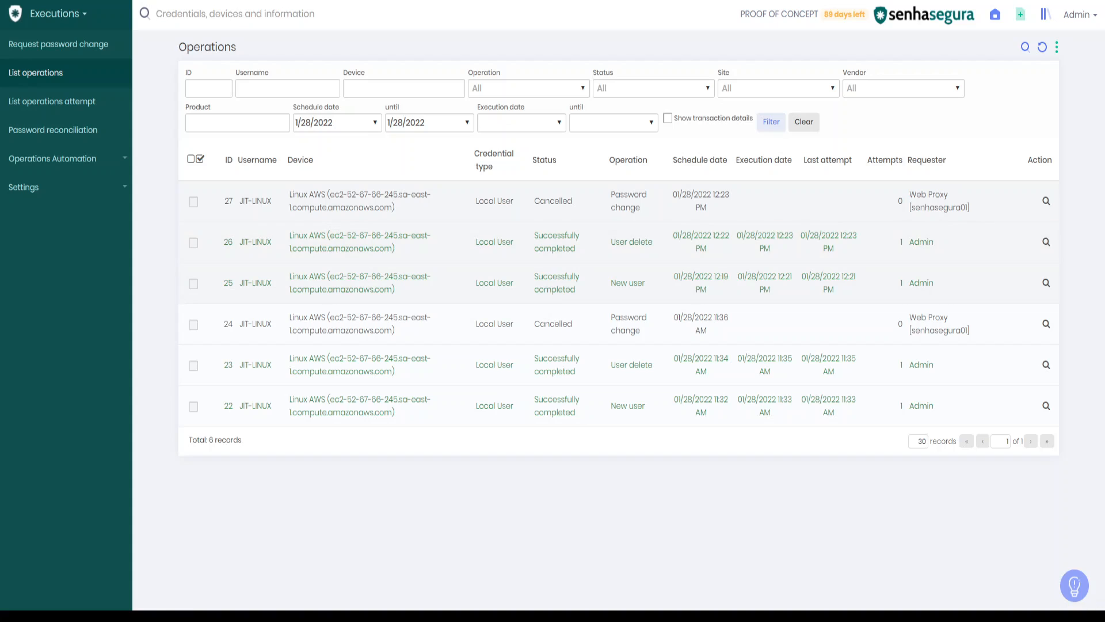